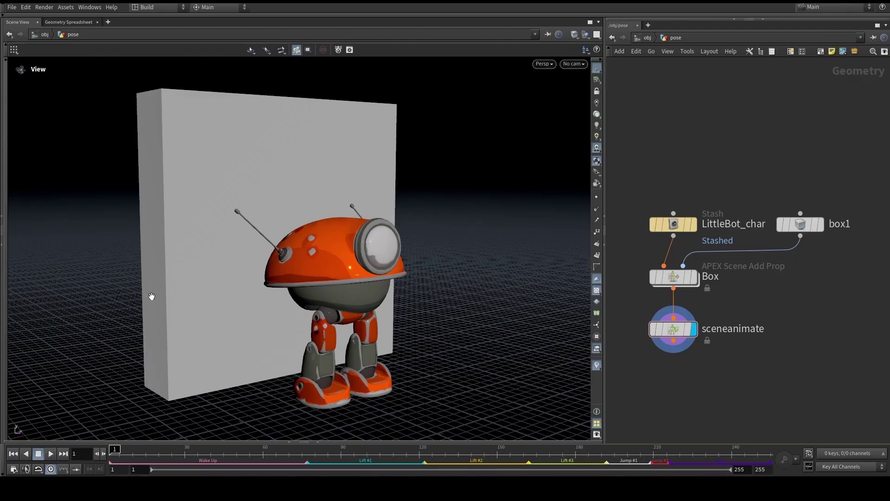
# Review the network by displaying box1 and the Box prop node in turn, ending with sceneanimate displayed
pyautogui.moveTo(298, 256); pyautogui.dragTo(335, 262)
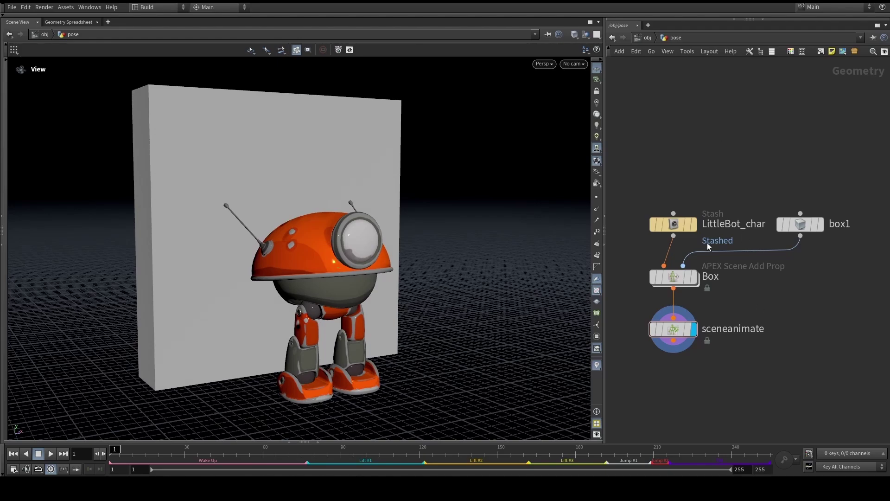
pyautogui.click(673, 224)
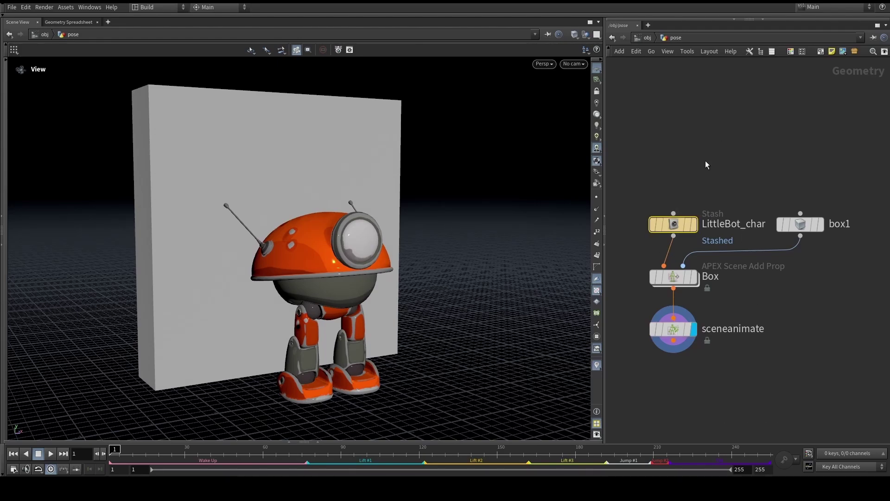
pyautogui.click(822, 223)
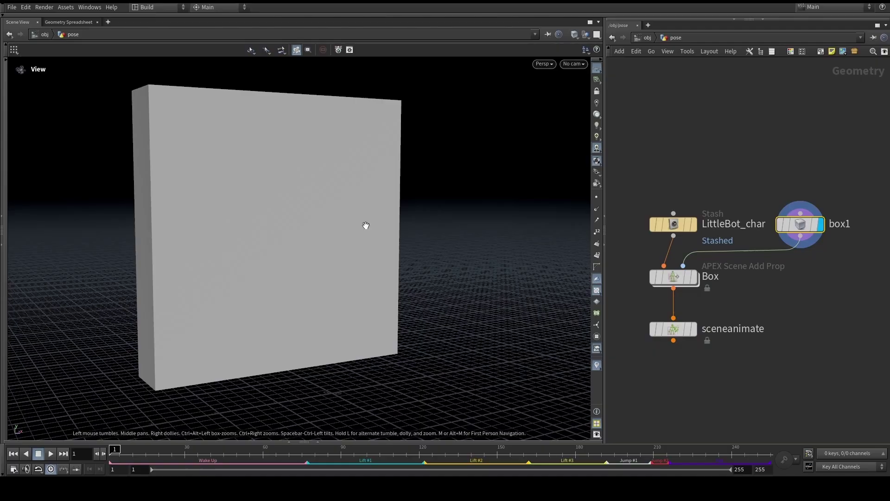
pyautogui.click(696, 278)
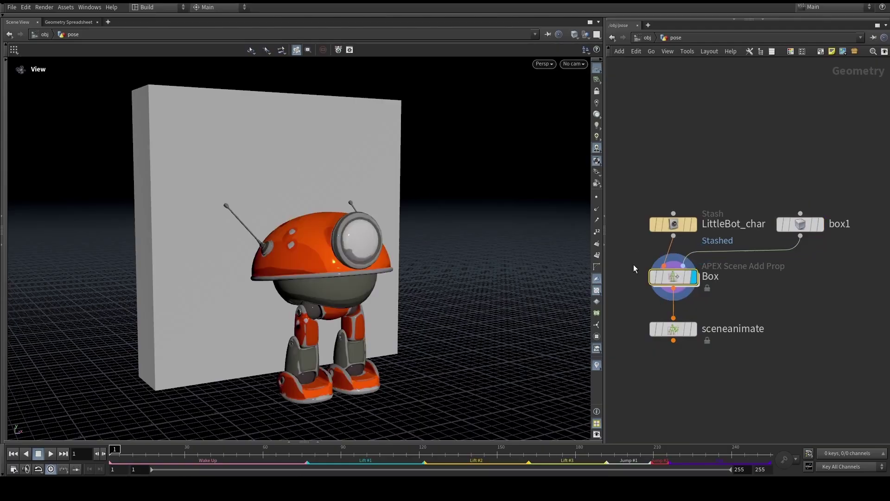
pyautogui.click(694, 329)
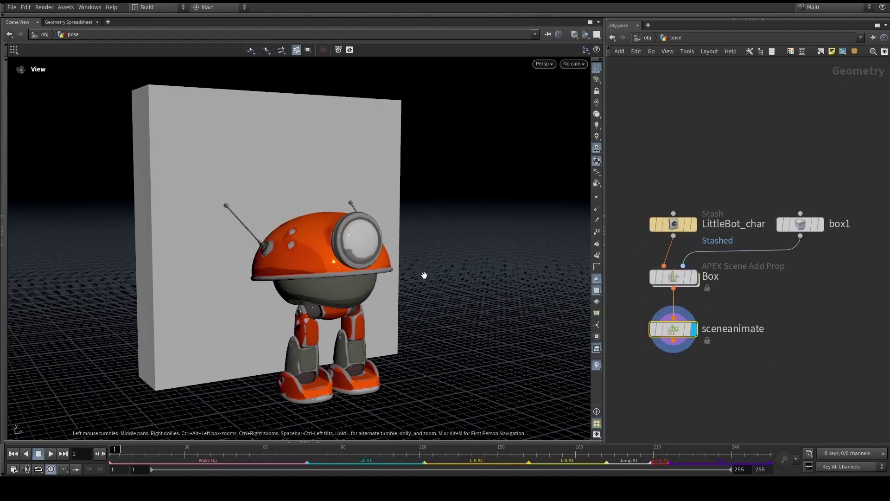
# Enter the Animate viewer state, expand the scene view to full width and frame the robot in front of the wall
pyautogui.press('Return')
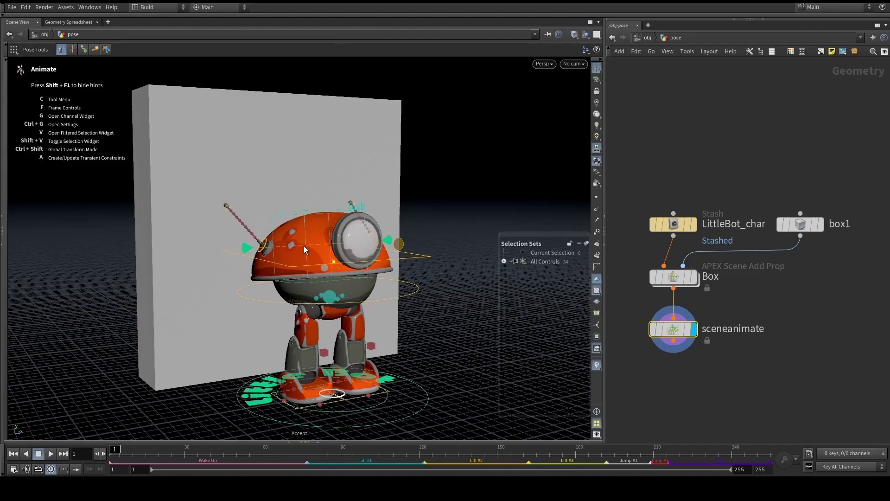
pyautogui.moveTo(304, 246); pyautogui.dragTo(359, 255)
pyautogui.hotkey('ctrl', 'b')
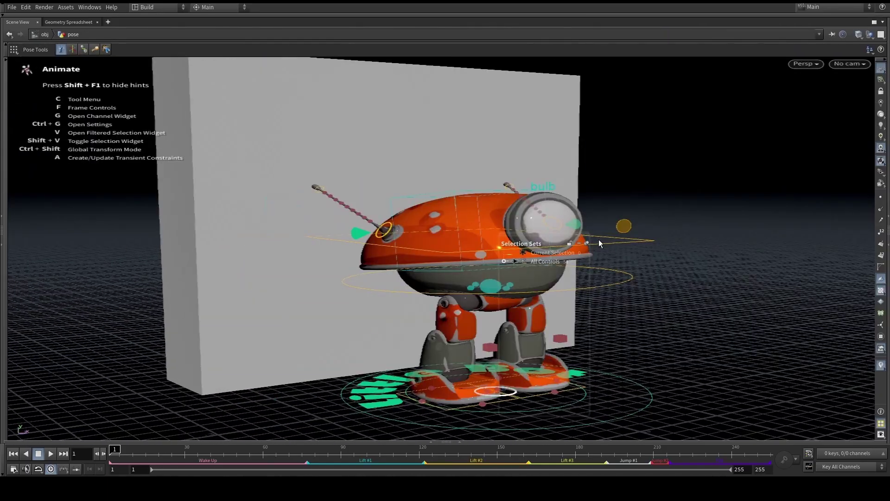
pyautogui.press('space')
pyautogui.moveTo(436, 212); pyautogui.dragTo(400, 225, button='middle')
pyautogui.press('space')
pyautogui.moveTo(466, 239); pyautogui.dragTo(452, 238, button='middle')
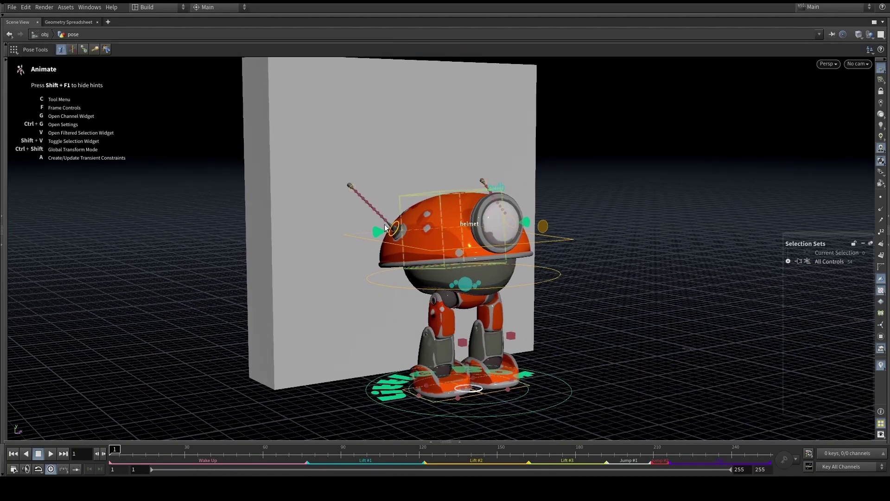
# Activate the Ragdoll pose tool, play back its simulation and rewind to frame 1
pyautogui.click(108, 49)
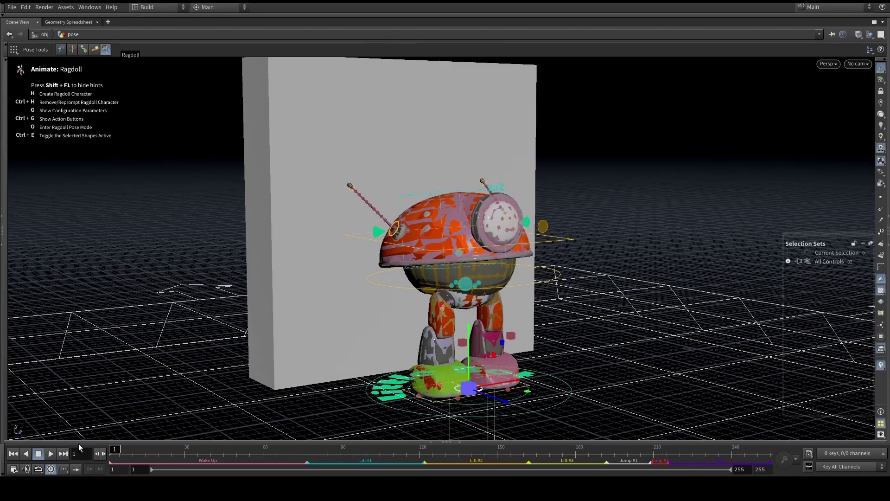
pyautogui.click(50, 453)
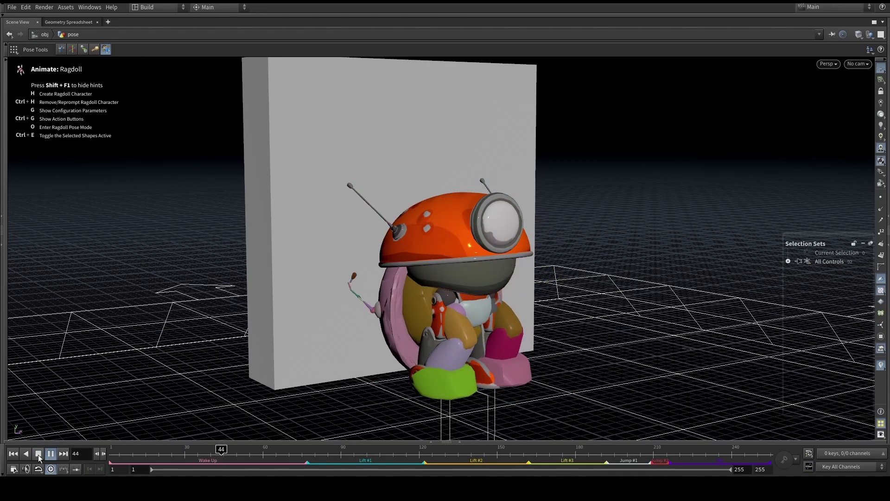
pyautogui.moveTo(244, 449); pyautogui.dragTo(92, 456)
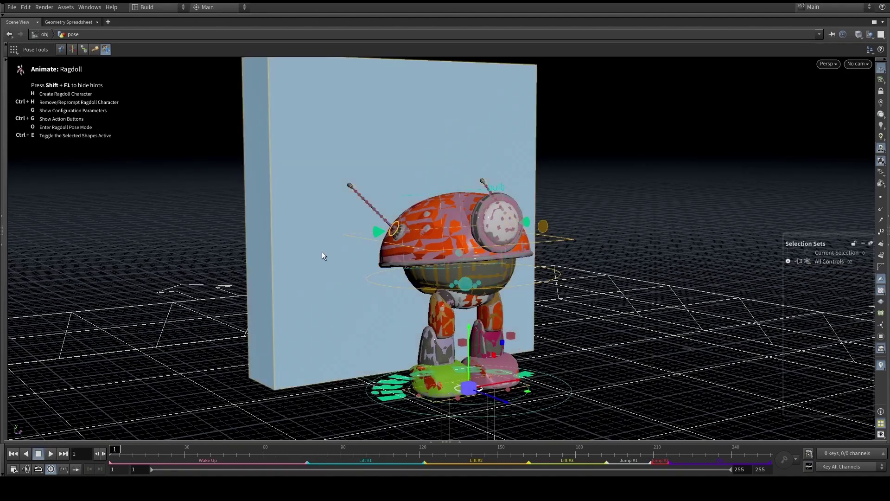
pyautogui.keyDown('alt'); pyautogui.moveTo(322, 251); pyautogui.dragTo(282, 257, button='right'); pyautogui.keyUp('alt')
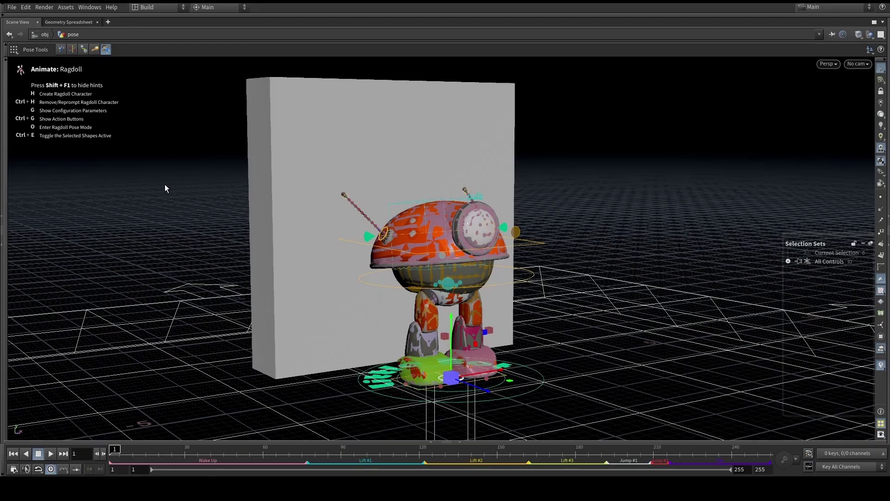
# Enter Ragdoll Pose mode and turn off Ground Display in its solver settings
pyautogui.press('o')
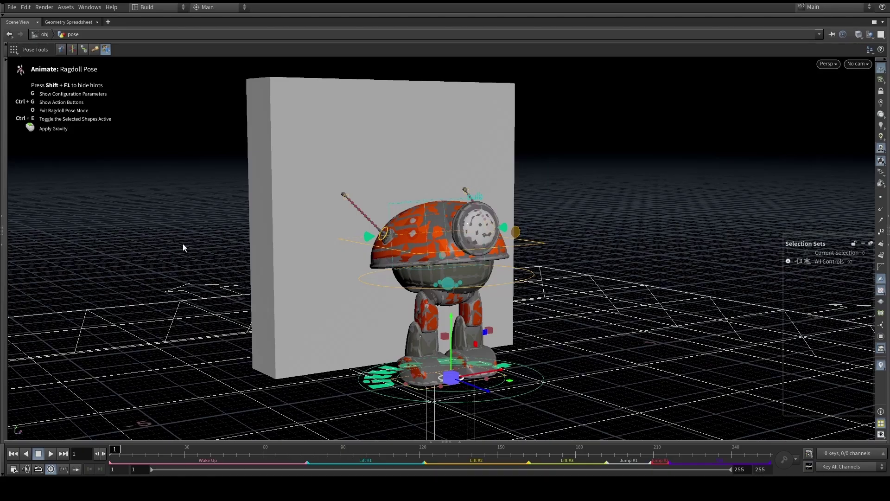
pyautogui.press('g')
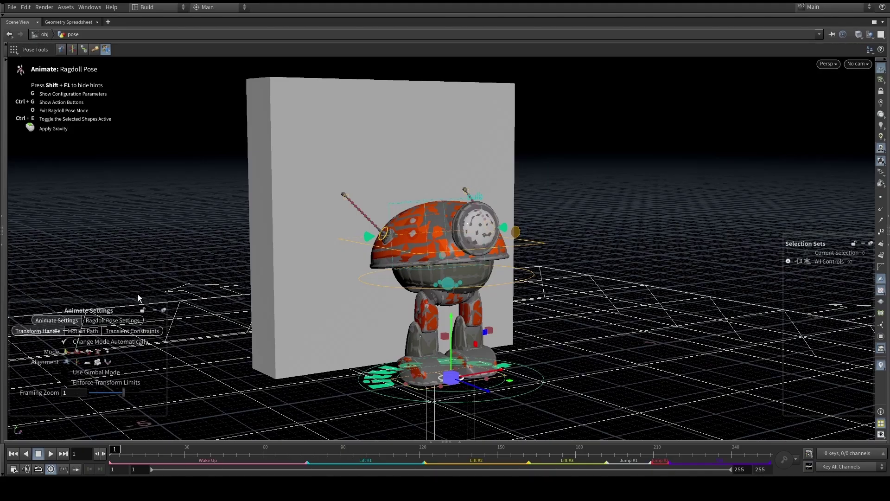
pyautogui.click(122, 320)
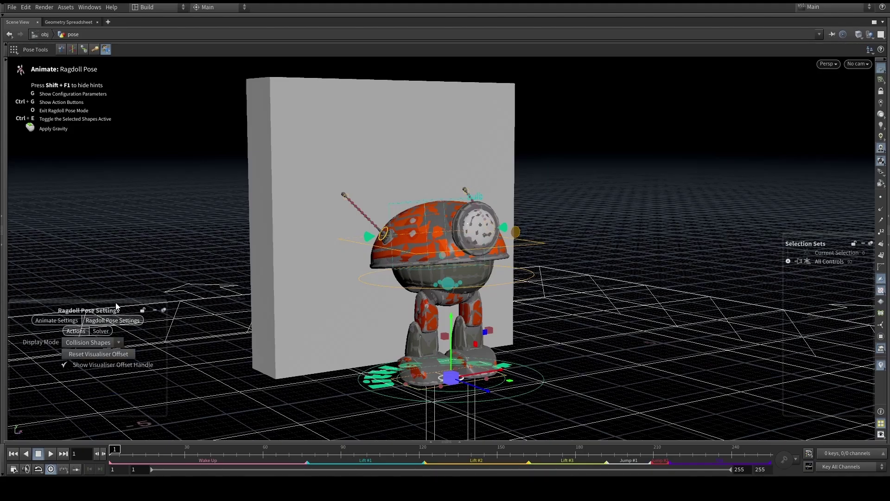
pyautogui.click(103, 331)
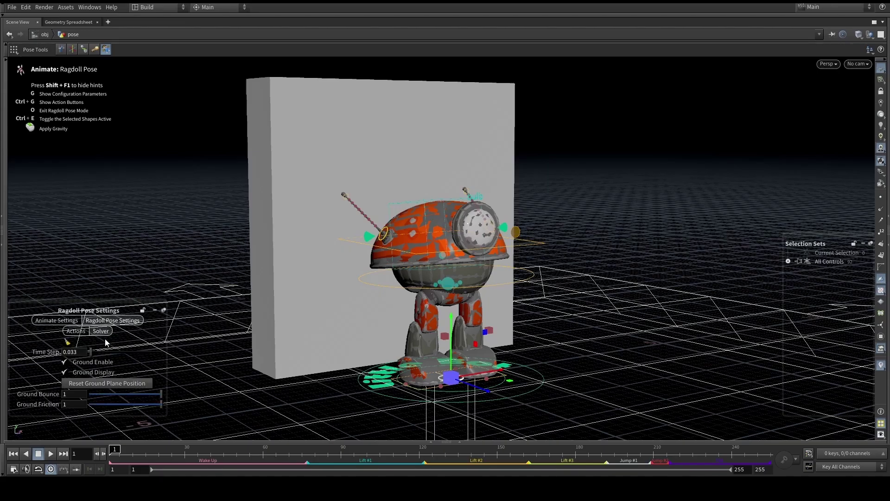
pyautogui.click(65, 372)
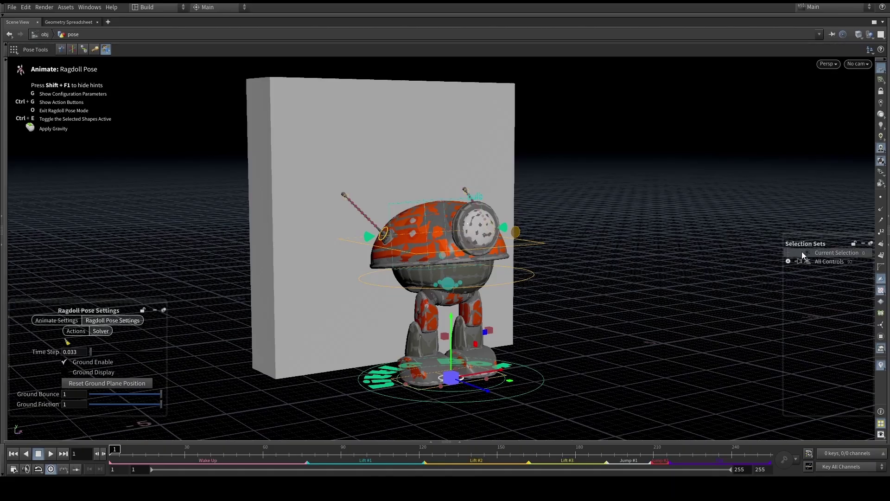
# Expand All Controls in the selection sets and compare standard Ragdoll mode with Ragdoll Pose mode, ending in Ragdoll Pose
pyautogui.click(788, 261)
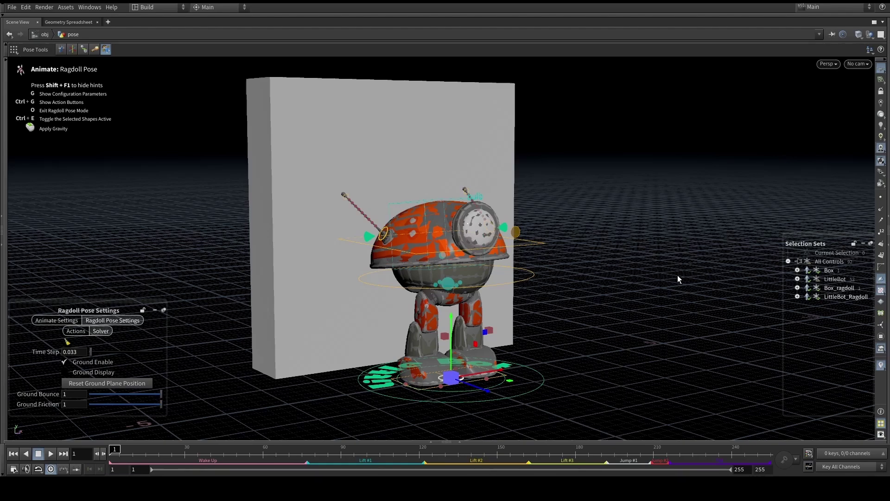
pyautogui.scroll(-1, 223, 241)
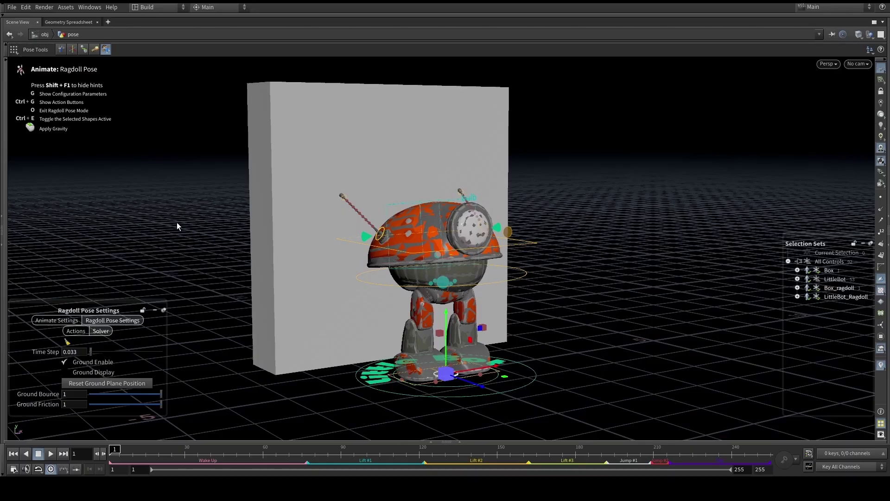
pyautogui.press('o')
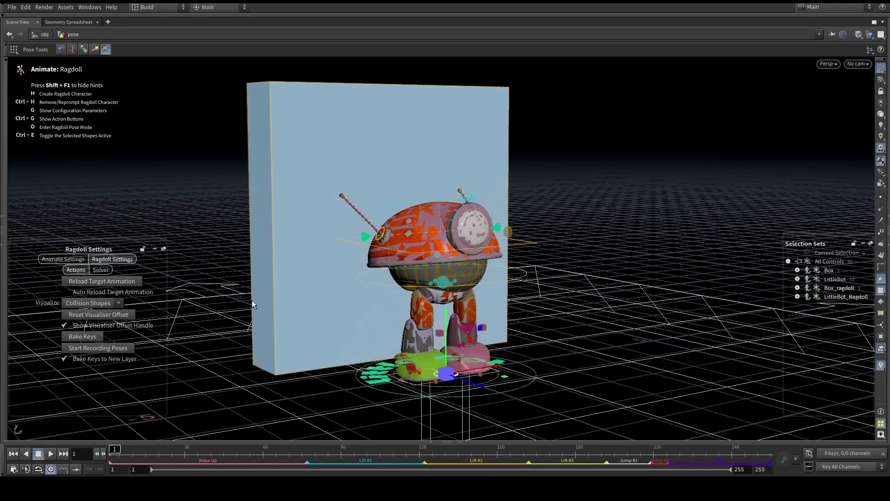
pyautogui.press('o')
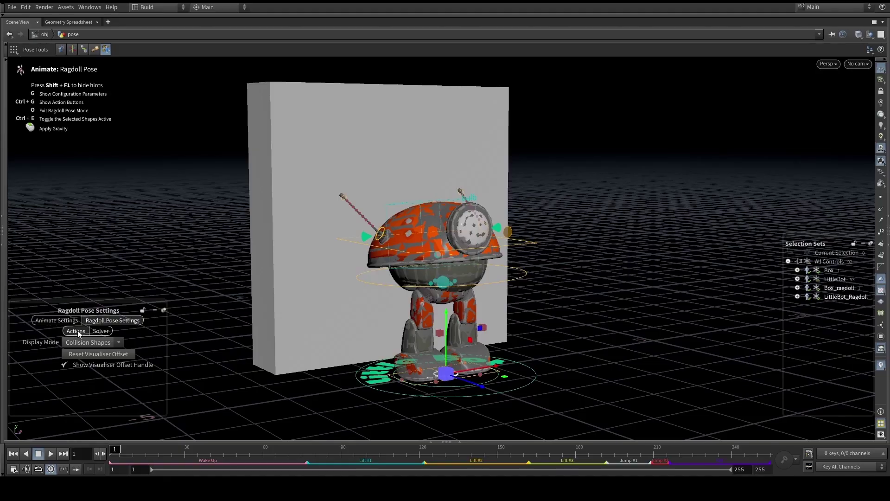
# Turn off the visualiser offset handle in the Ragdoll Pose action settings
pyautogui.click(91, 362)
pyautogui.keyDown('alt'); pyautogui.moveTo(435, 272); pyautogui.dragTo(433, 244, button='middle'); pyautogui.keyUp('alt')
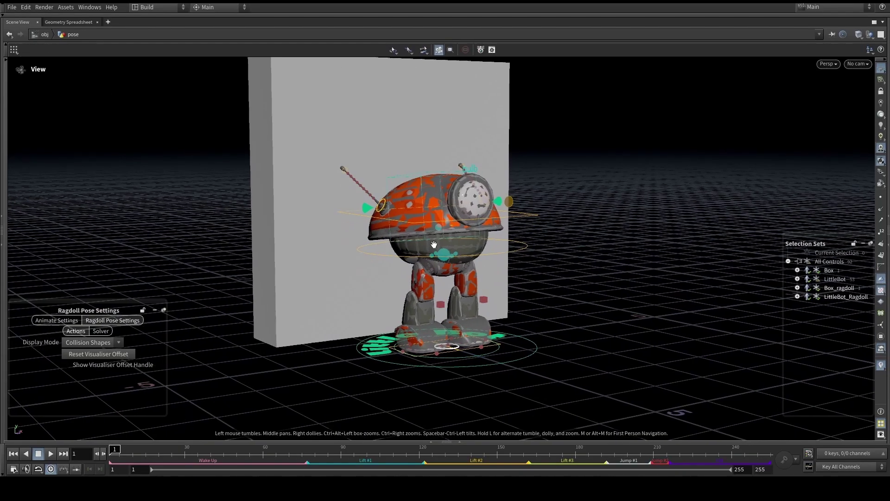
pyautogui.keyDown('alt'); pyautogui.moveTo(433, 244); pyautogui.dragTo(506, 249, button='right'); pyautogui.keyUp('alt')
pyautogui.keyDown('alt'); pyautogui.moveTo(516, 258); pyautogui.dragTo(512, 291, button='middle'); pyautogui.keyUp('alt')
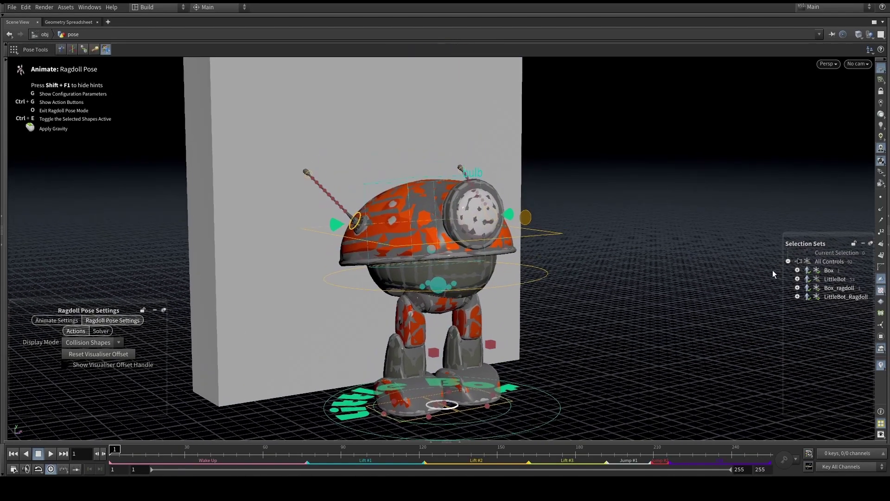
# Hide the LittleBot and Box geometry in the selection sets, leaving only their ragdoll collision shapes displayed
pyautogui.click(808, 278)
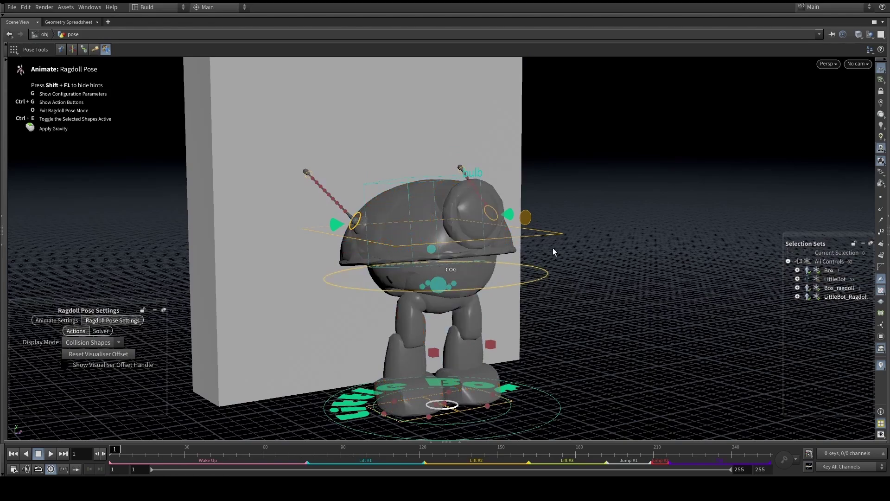
pyautogui.keyDown('alt'); pyautogui.moveTo(563, 234); pyautogui.dragTo(561, 258, button='right'); pyautogui.keyUp('alt')
pyautogui.keyDown('alt'); pyautogui.moveTo(562, 238); pyautogui.dragTo(567, 221, button='middle'); pyautogui.keyUp('alt')
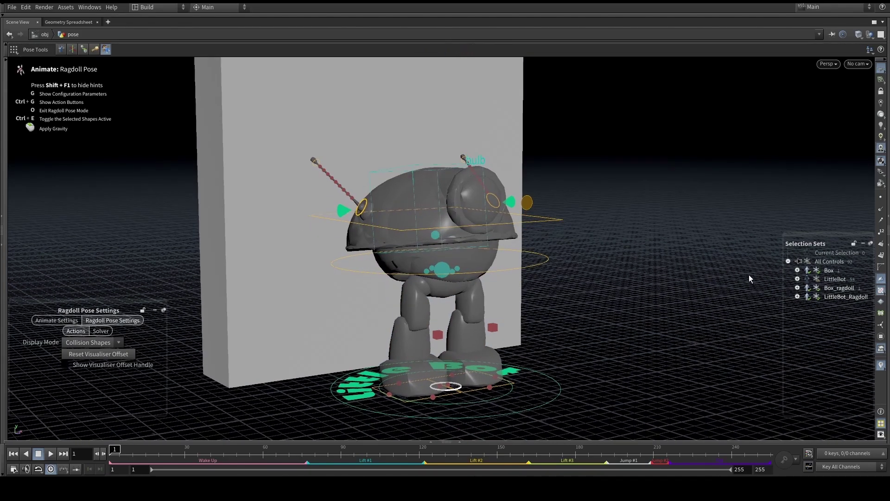
pyautogui.click(807, 270)
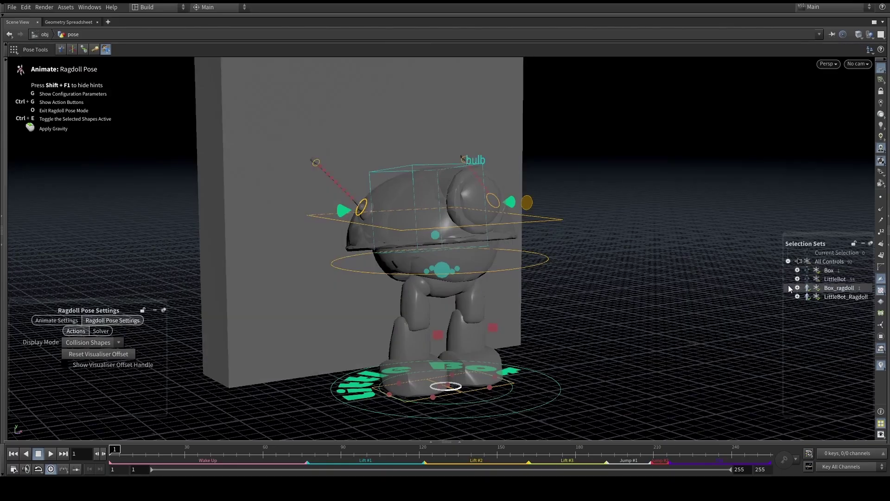
pyautogui.keyDown('alt'); pyautogui.moveTo(345, 153); pyautogui.dragTo(288, 171, button='right'); pyautogui.keyUp('alt')
pyautogui.keyDown('alt'); pyautogui.moveTo(288, 171); pyautogui.dragTo(313, 153); pyautogui.keyUp('alt')
pyautogui.keyDown('alt'); pyautogui.moveTo(313, 153); pyautogui.dragTo(337, 136, button='middle'); pyautogui.keyUp('alt')
pyautogui.keyDown('alt'); pyautogui.moveTo(408, 270); pyautogui.dragTo(483, 258, button='right'); pyautogui.keyUp('alt')
pyautogui.keyDown('alt'); pyautogui.moveTo(484, 259); pyautogui.dragTo(477, 254, button='middle'); pyautogui.keyUp('alt')
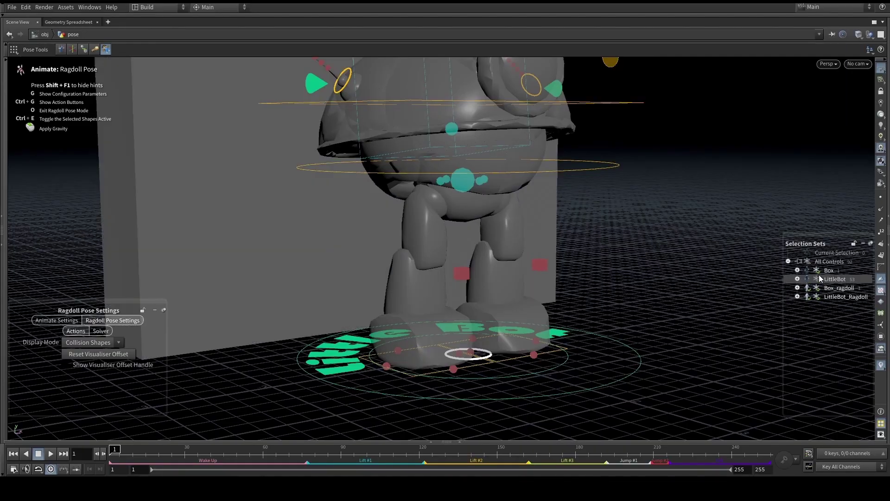
# Hide the Box prop's control through the selection sets
pyautogui.click(817, 271)
pyautogui.keyDown('alt'); pyautogui.moveTo(501, 348); pyautogui.dragTo(488, 293, button='right'); pyautogui.keyUp('alt')
pyautogui.keyDown('alt'); pyautogui.moveTo(488, 293); pyautogui.dragTo(445, 356, button='middle'); pyautogui.keyUp('alt')
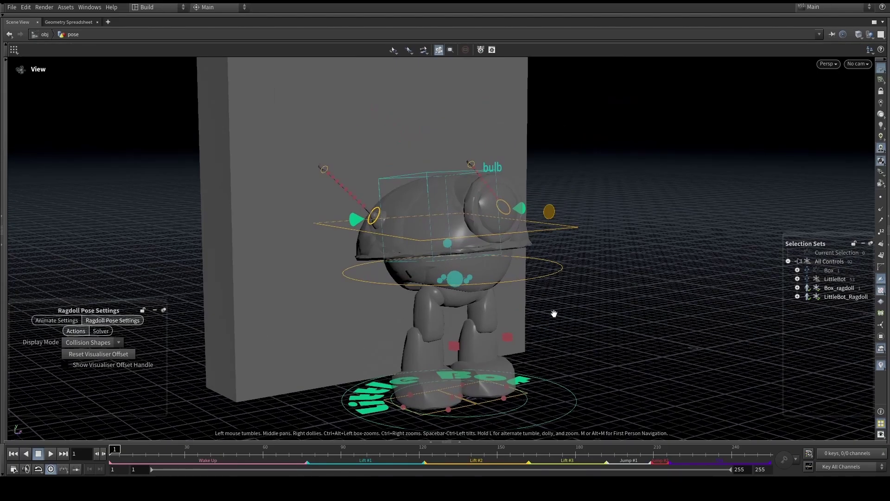
pyautogui.keyDown('alt'); pyautogui.moveTo(555, 312); pyautogui.dragTo(513, 327, button='right'); pyautogui.keyUp('alt')
pyautogui.keyDown('alt'); pyautogui.moveTo(513, 327); pyautogui.dragTo(516, 314, button='middle'); pyautogui.keyUp('alt')
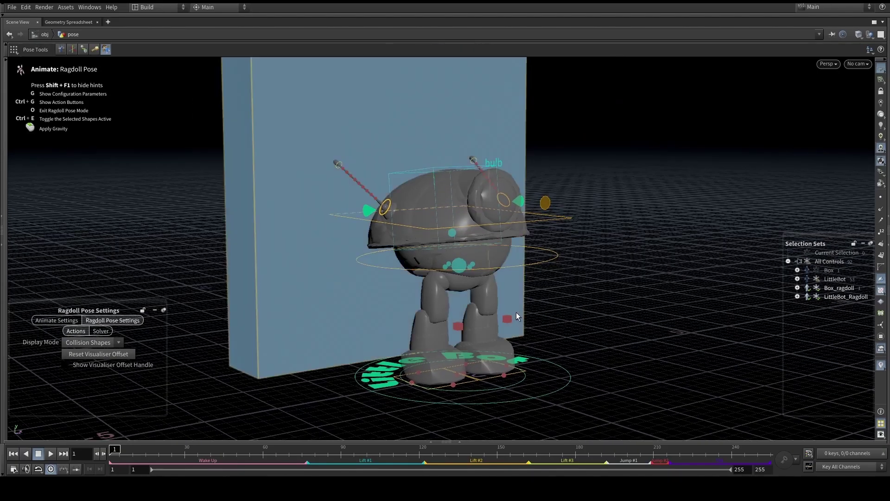
# Examine the viewer state parameters for the handle and control options, then close them
pyautogui.keyDown('alt'); pyautogui.moveTo(502, 338); pyautogui.dragTo(500, 269, button='middle'); pyautogui.keyUp('alt')
pyautogui.keyDown('alt'); pyautogui.moveTo(501, 269); pyautogui.dragTo(524, 290, button='right'); pyautogui.keyUp('alt')
pyautogui.keyDown('alt'); pyautogui.moveTo(524, 289); pyautogui.dragTo(573, 293); pyautogui.keyUp('alt')
pyautogui.keyDown('alt'); pyautogui.moveTo(573, 293); pyautogui.dragTo(585, 320, button='right'); pyautogui.keyUp('alt')
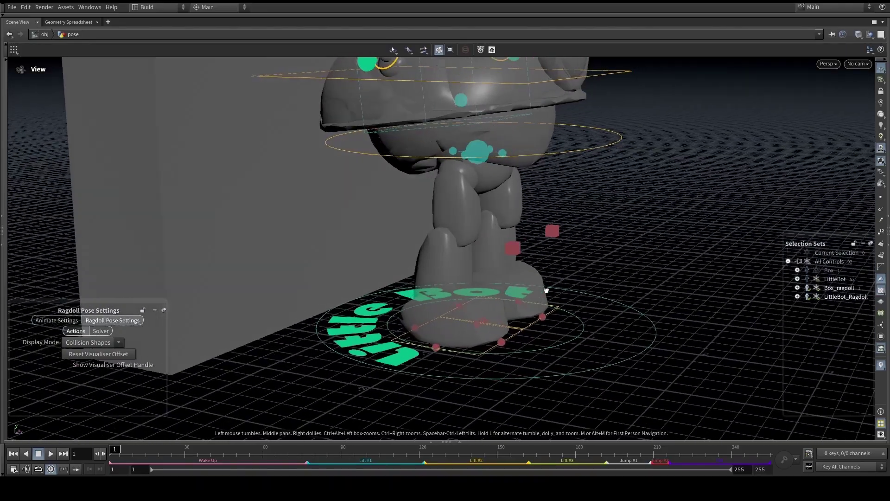
pyautogui.keyDown('alt'); pyautogui.moveTo(585, 320); pyautogui.dragTo(575, 311); pyautogui.keyUp('alt')
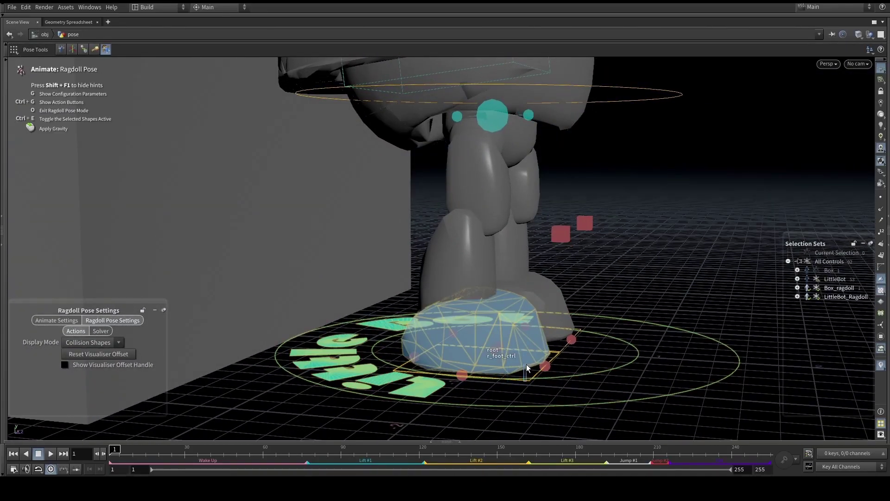
pyautogui.moveTo(526, 364); pyautogui.dragTo(530, 362)
pyautogui.click(659, 254)
pyautogui.press('p')
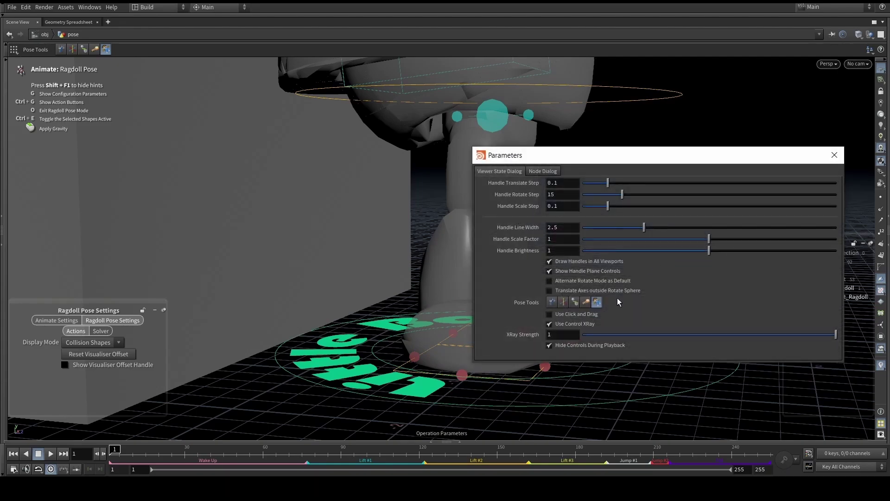
pyautogui.click(834, 155)
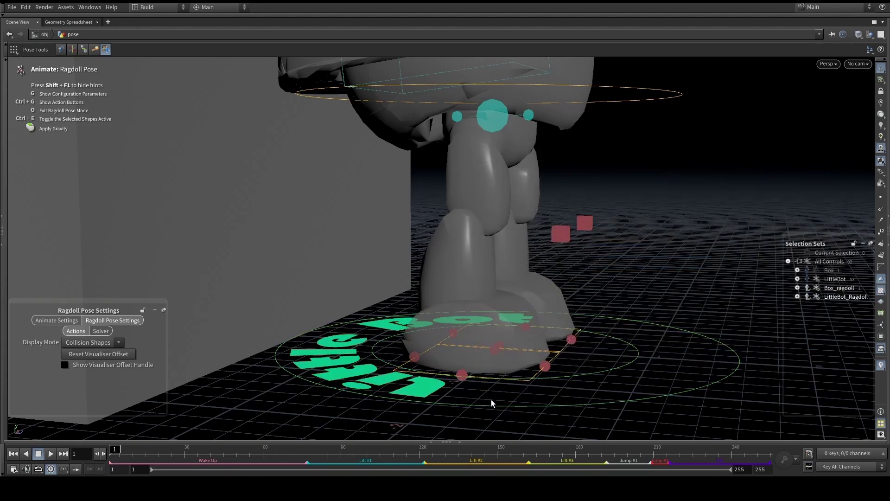
# Hide the robot's root control with the Little Bot lettering and tilt the right foot control up onto its toes
pyautogui.click(414, 394)
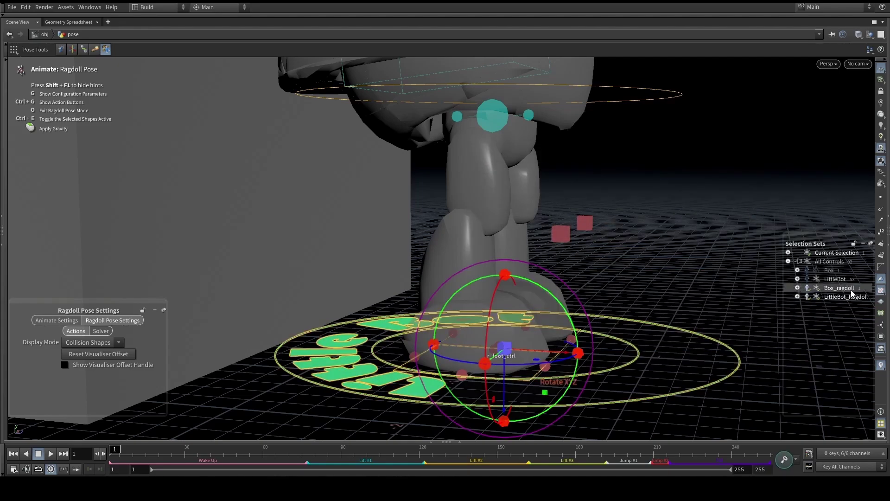
pyautogui.click(807, 253)
pyautogui.moveTo(527, 383); pyautogui.dragTo(632, 256)
pyautogui.click(584, 284)
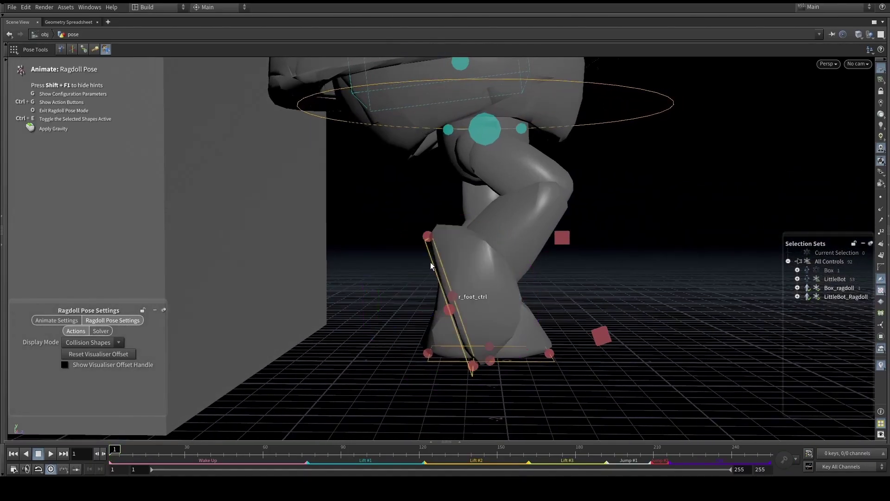
# Lift the right foot control and push it into the box behind the robot, stretching the leg back
pyautogui.moveTo(392, 255); pyautogui.dragTo(208, 190)
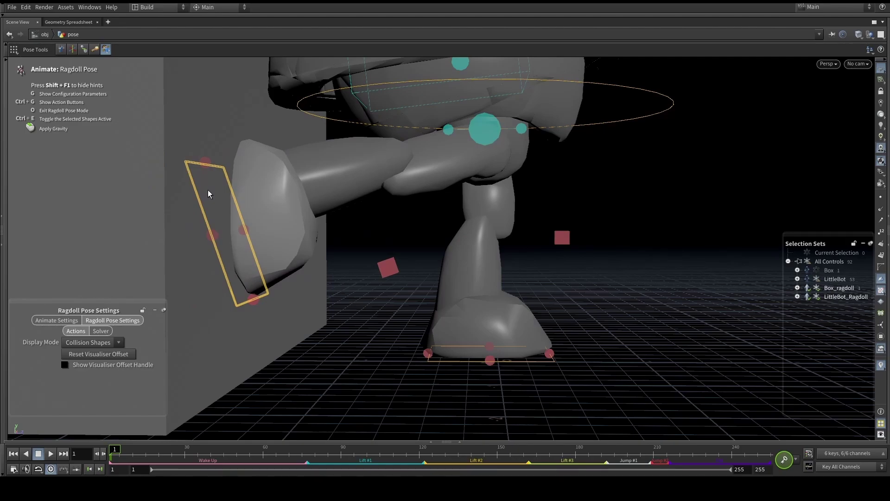
pyautogui.press('space')
pyautogui.moveTo(322, 312); pyautogui.dragTo(304, 246)
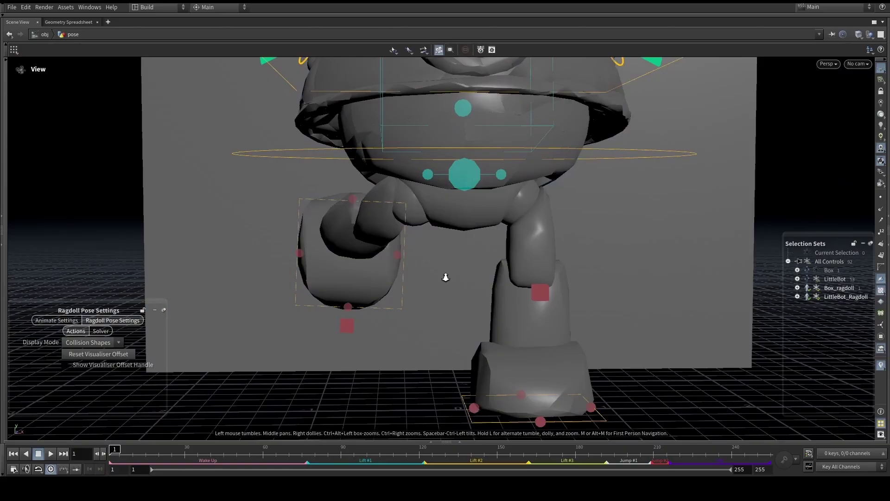
pyautogui.moveTo(445, 279); pyautogui.dragTo(595, 236)
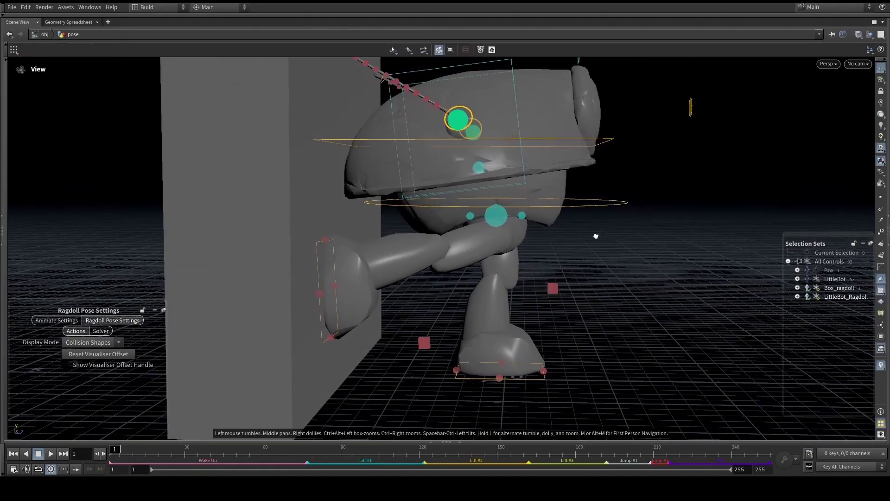
pyautogui.press('Return')
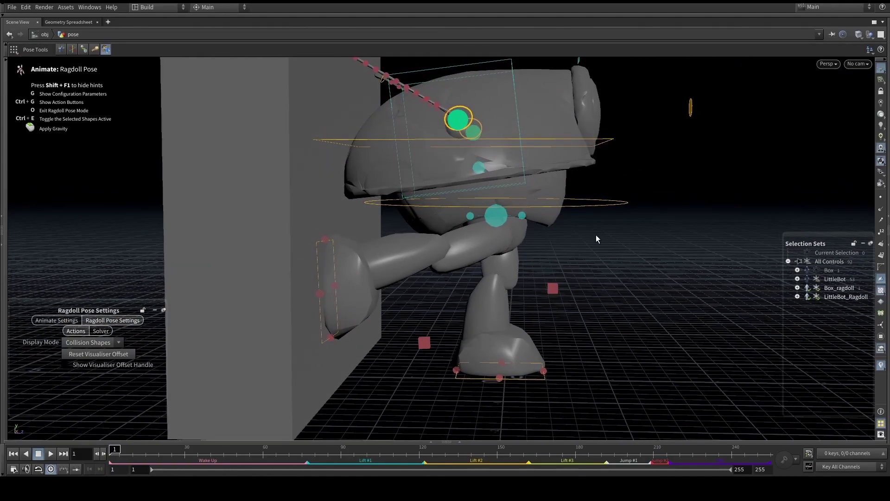
# Pull the right foot control back out of the box toward the body to bend the knee
pyautogui.keyDown('alt'); pyautogui.moveTo(457, 266); pyautogui.dragTo(390, 274); pyautogui.keyUp('alt')
pyautogui.moveTo(300, 318); pyautogui.dragTo(394, 340)
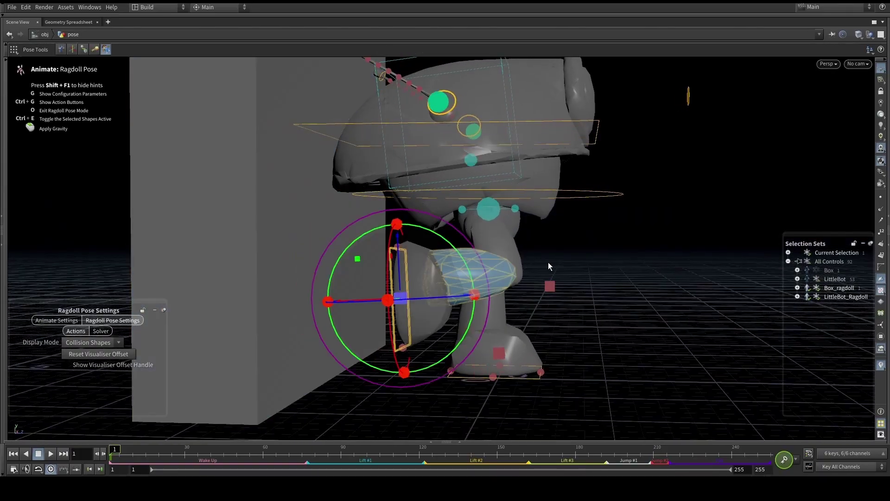
pyautogui.keyDown('alt'); pyautogui.moveTo(510, 252); pyautogui.dragTo(488, 279); pyautogui.keyUp('alt')
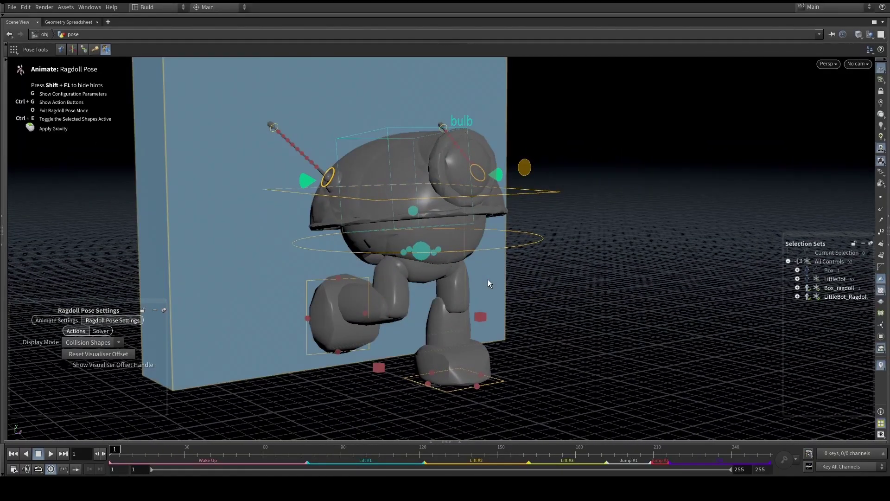
pyautogui.press('space')
pyautogui.moveTo(487, 279); pyautogui.dragTo(533, 219)
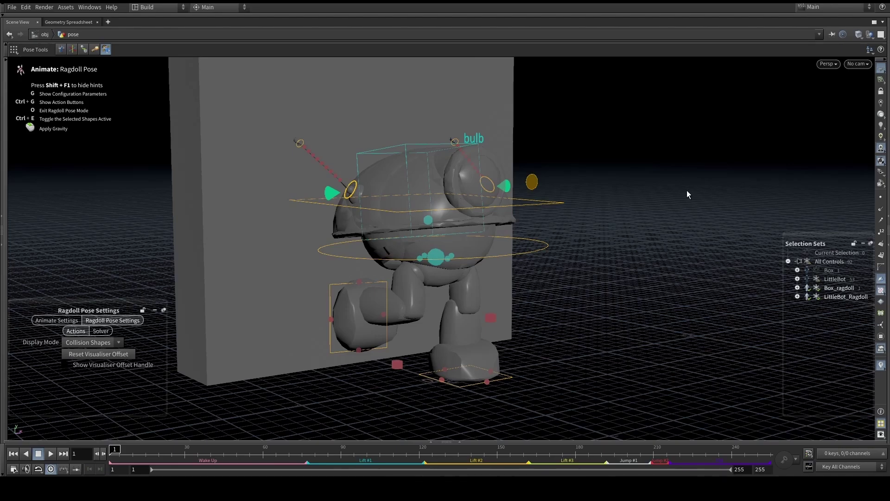
# Nudge the right foot control slightly away from the box wall and clear the selection
pyautogui.press('space')
pyautogui.moveTo(696, 189); pyautogui.dragTo(588, 189)
pyautogui.moveTo(548, 230)
pyautogui.keyDown('alt'); pyautogui.mouseDown()
pyautogui.moveTo(485, 239)
pyautogui.moveTo(539, 233)
pyautogui.mouseUp(); pyautogui.keyUp('alt')
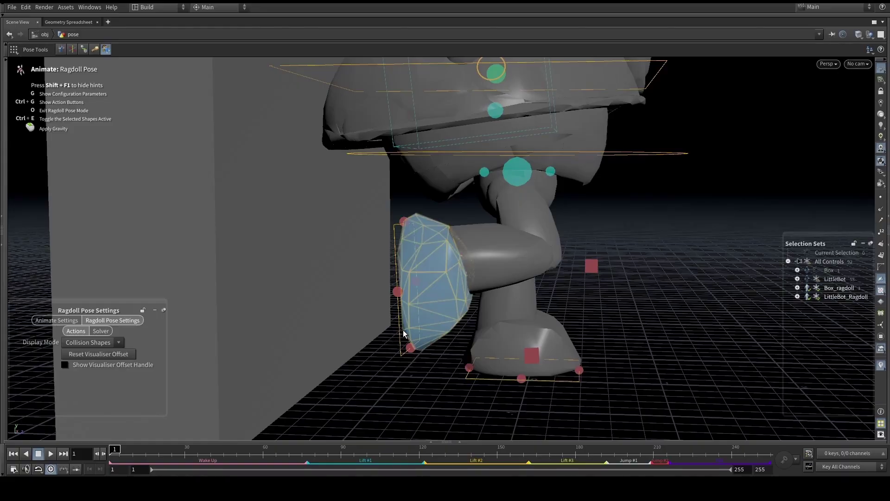
pyautogui.moveTo(383, 323); pyautogui.dragTo(405, 324)
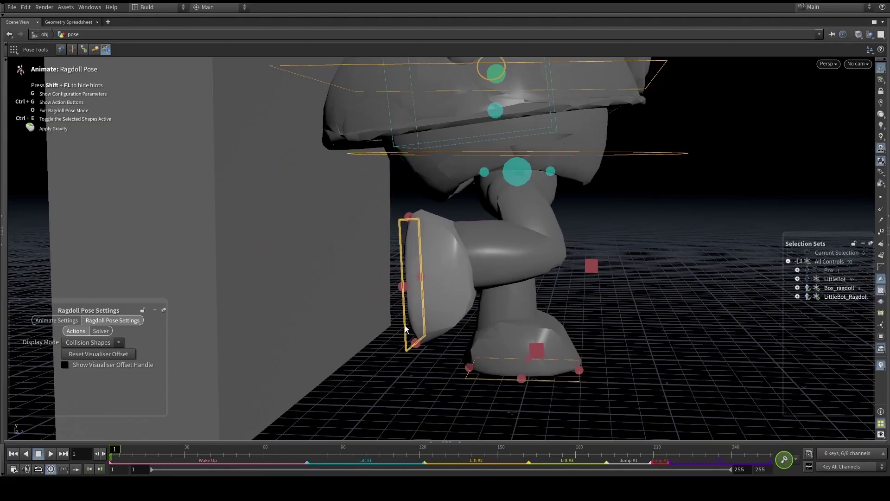
pyautogui.click(373, 405)
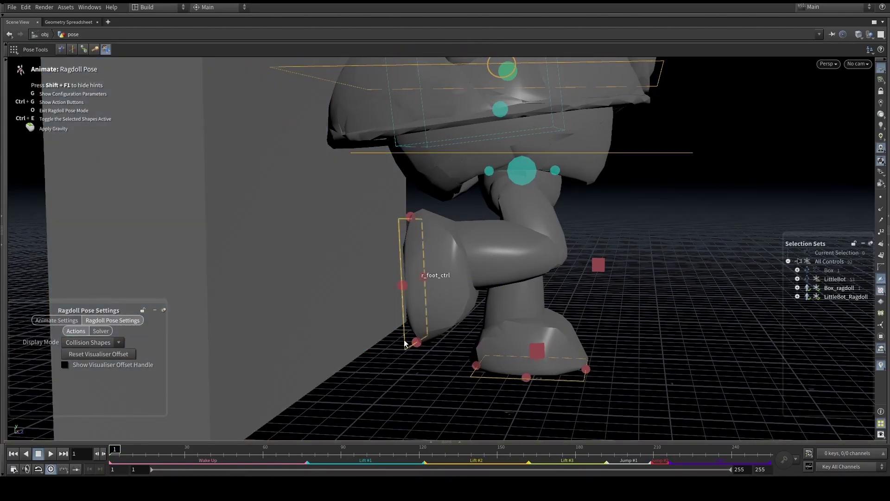
pyautogui.click(404, 341)
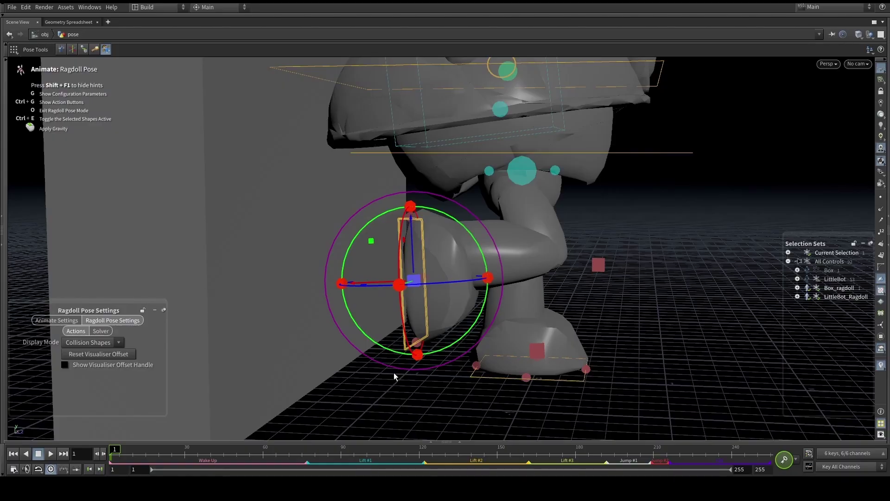
pyautogui.click(384, 381)
# Examine the bent leg and the robot's body beside the box from several angles
pyautogui.keyDown('alt'); pyautogui.moveTo(463, 242); pyautogui.dragTo(473, 262, button='right'); pyautogui.keyUp('alt')
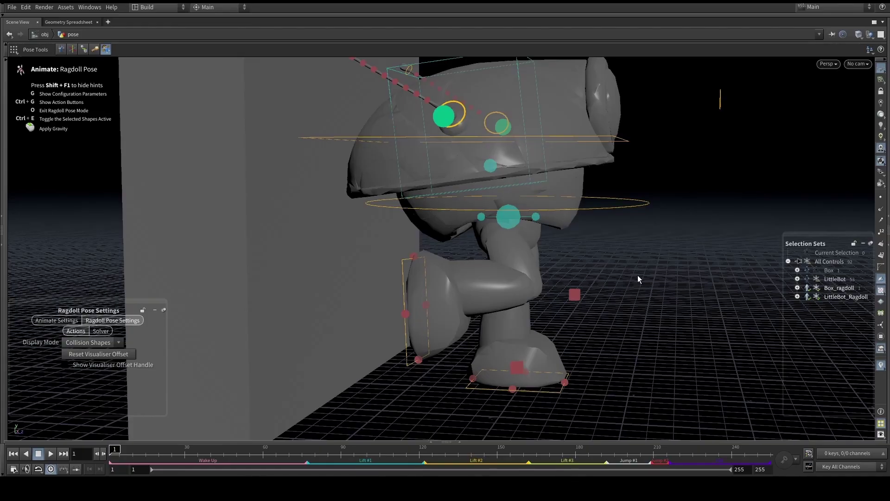
pyautogui.moveTo(627, 272); pyautogui.dragTo(563, 232)
pyautogui.moveTo(648, 257); pyautogui.dragTo(656, 269, button='middle')
pyautogui.click(656, 269)
pyautogui.moveTo(649, 263); pyautogui.dragTo(617, 259, button='right')
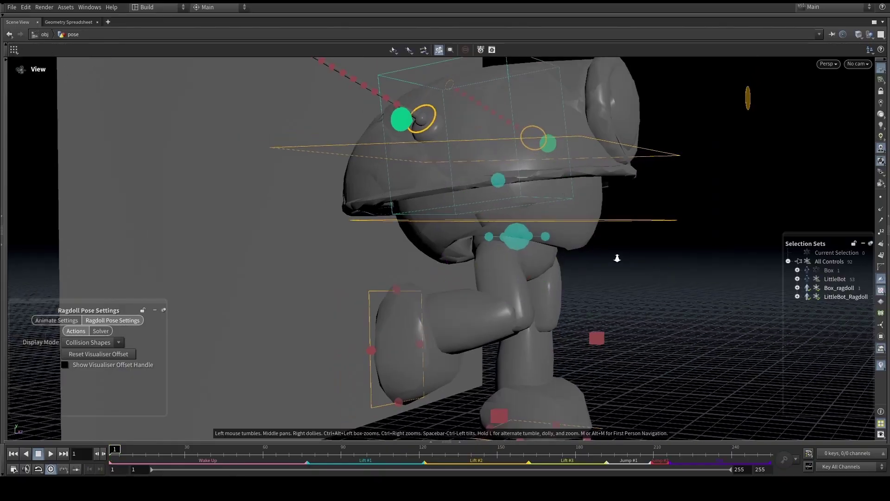
pyautogui.moveTo(617, 259); pyautogui.dragTo(626, 285)
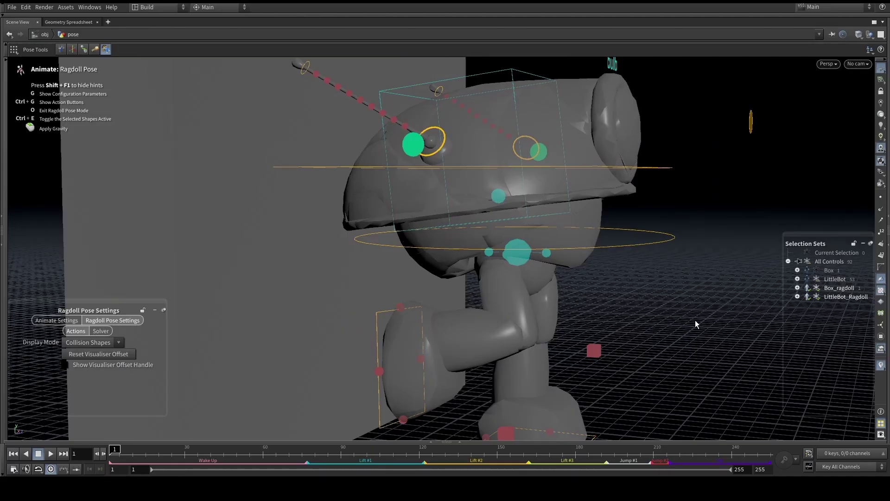
pyautogui.keyDown('alt'); pyautogui.moveTo(696, 320); pyautogui.dragTo(725, 302); pyautogui.keyUp('alt')
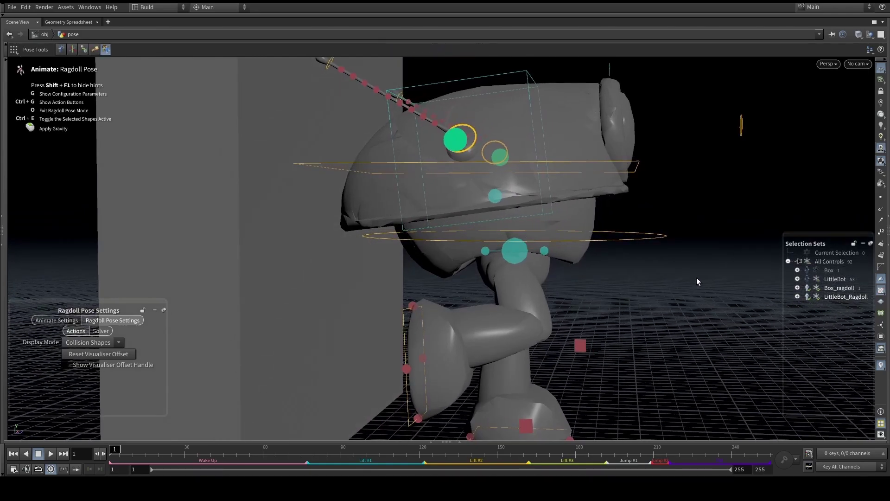
# Try pulling the COG control far toward the box and undo the move
pyautogui.moveTo(660, 236); pyautogui.dragTo(493, 235)
pyautogui.click(377, 263)
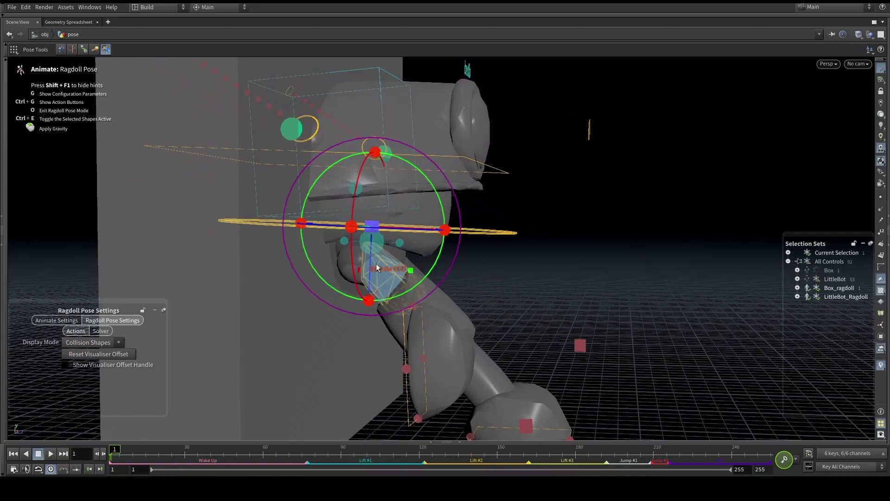
pyautogui.hotkey('ctrl', 'z')
# Turn off Active for the helmet collision shape in its animated Ragdoll Pose parameters
pyautogui.keyDown('alt'); pyautogui.moveTo(695, 270); pyautogui.dragTo(638, 245); pyautogui.keyUp('alt')
pyautogui.press('Return')
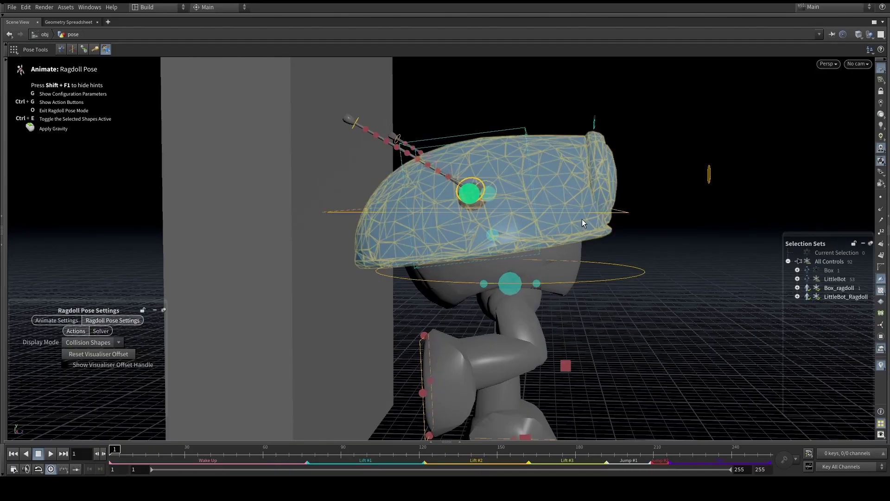
pyautogui.moveTo(524, 113); pyautogui.dragTo(517, 134)
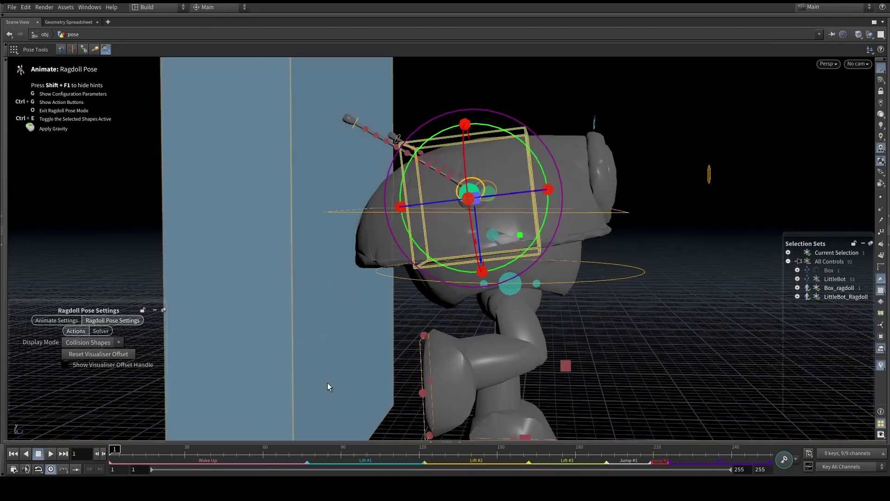
pyautogui.click(674, 218)
pyautogui.click(574, 154)
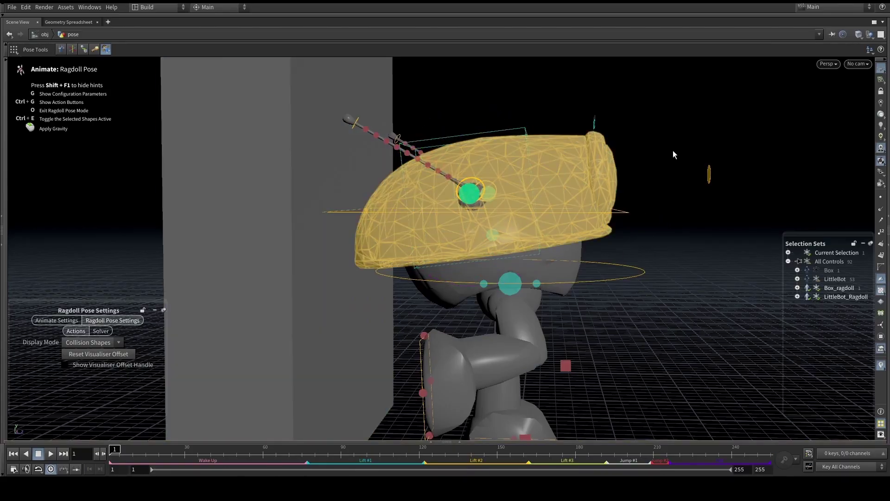
pyautogui.press('p')
pyautogui.click(689, 172)
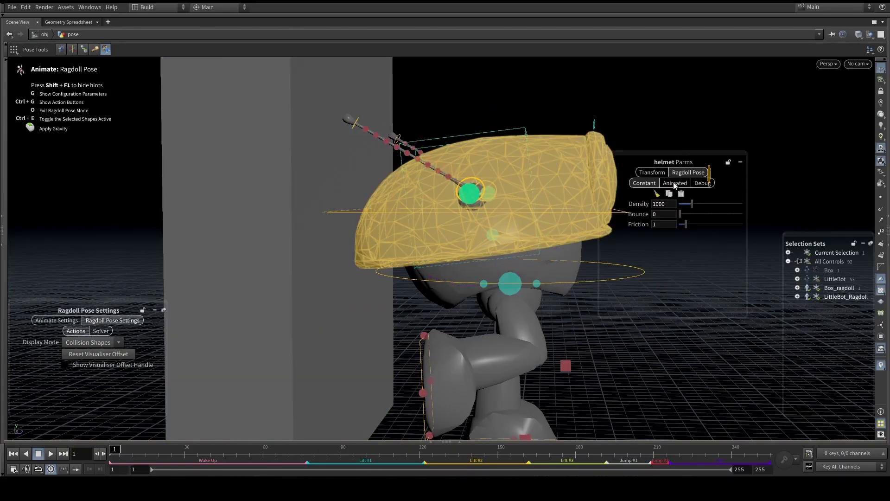
pyautogui.click(672, 184)
pyautogui.click(653, 225)
pyautogui.press('p')
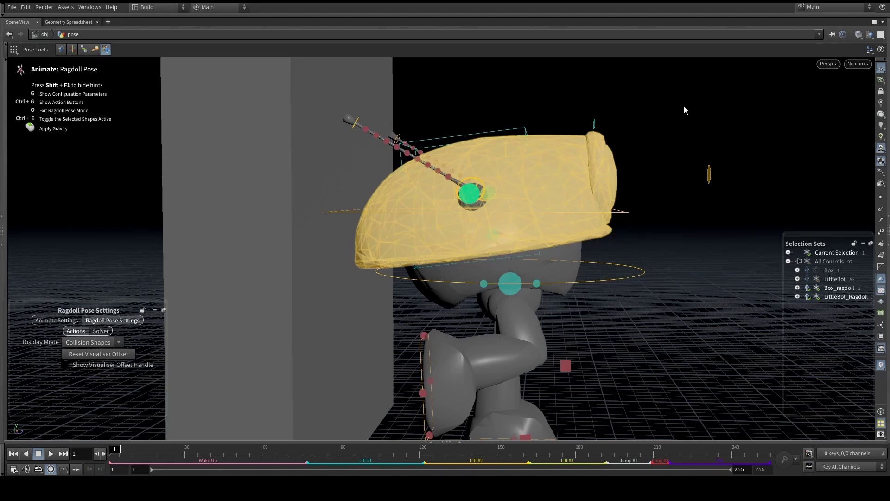
pyautogui.click(683, 106)
# Pull the COG control toward the box with the helmet inactive and check the head control
pyautogui.click(645, 272)
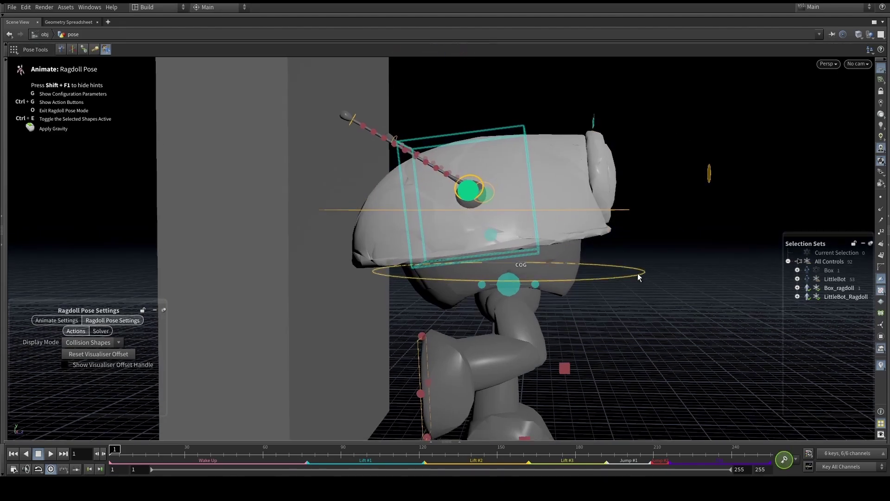
pyautogui.moveTo(658, 266); pyautogui.dragTo(605, 260)
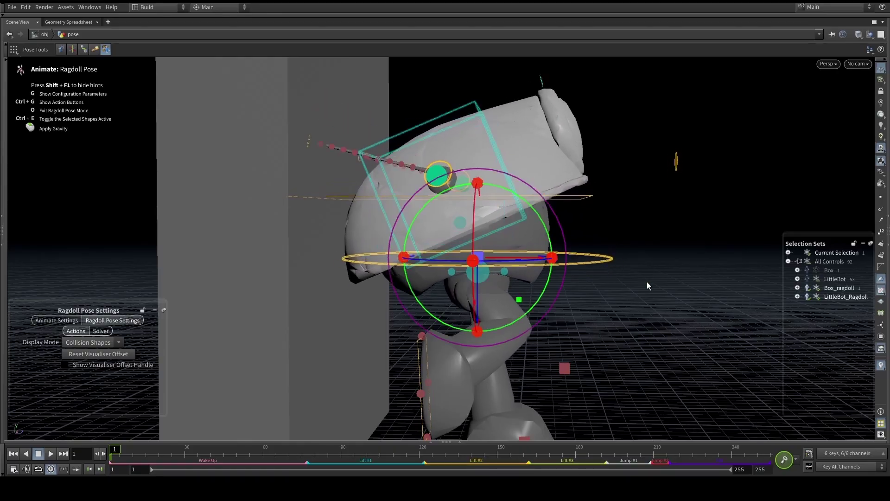
pyautogui.click(647, 282)
pyautogui.click(441, 117)
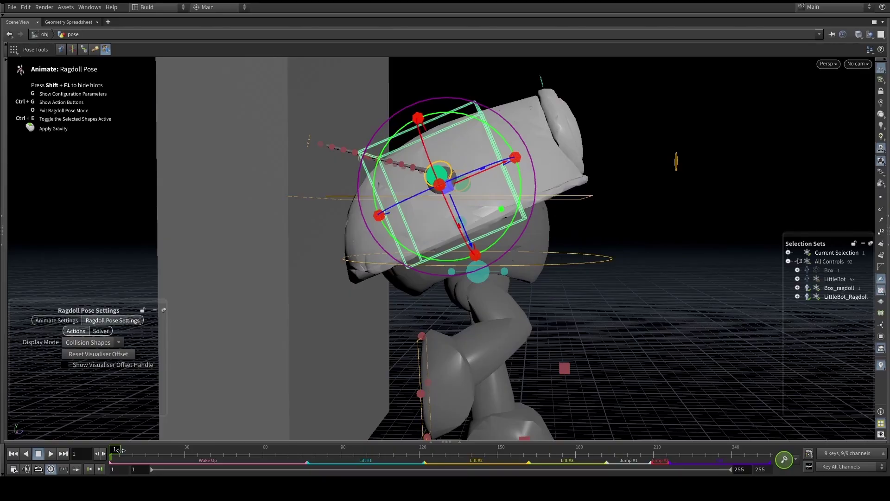
pyautogui.click(613, 219)
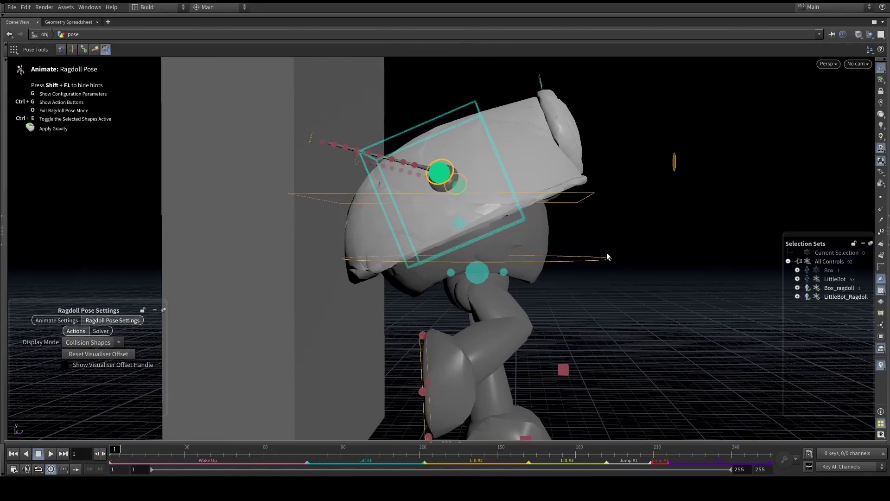
# Move the COG control back away from the box and clear the selection
pyautogui.moveTo(601, 258); pyautogui.dragTo(637, 262)
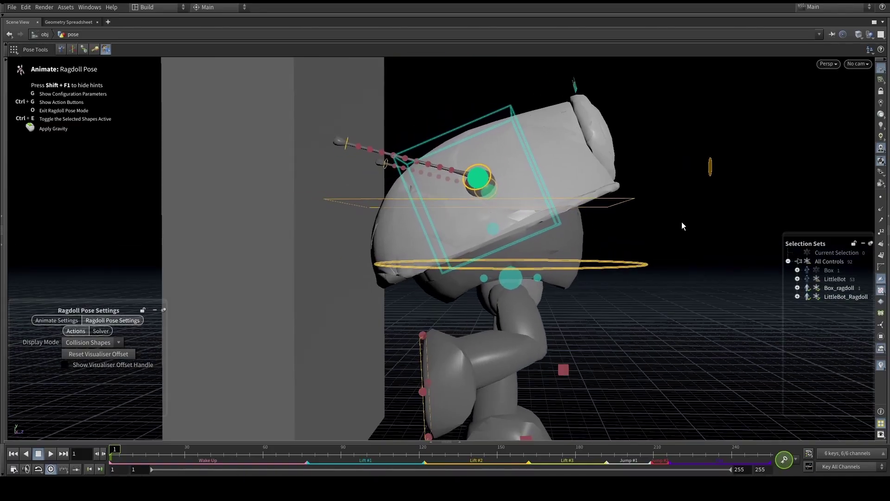
pyautogui.keyDown('alt'); pyautogui.moveTo(681, 221); pyautogui.dragTo(665, 239, button='middle'); pyautogui.keyUp('alt')
pyautogui.click(665, 239)
# Turn Active back on for the helmet collision shape in its Ragdoll Pose parameters
pyautogui.click(574, 161)
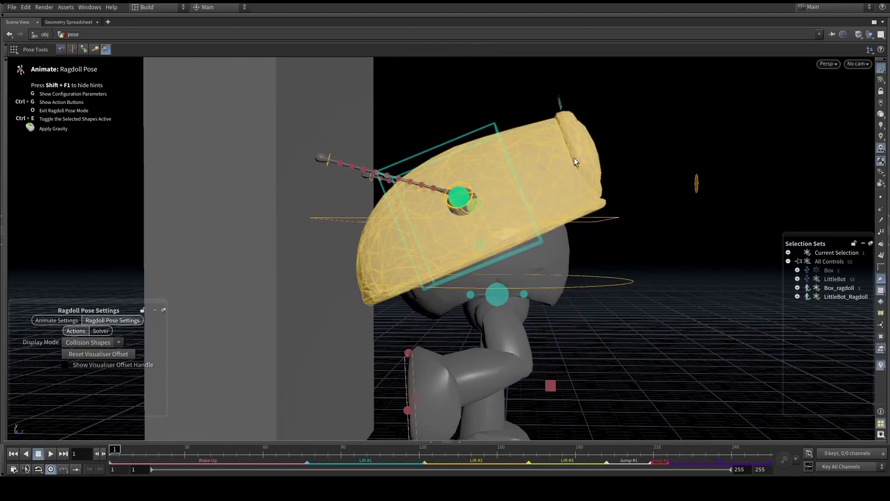
pyautogui.press('g')
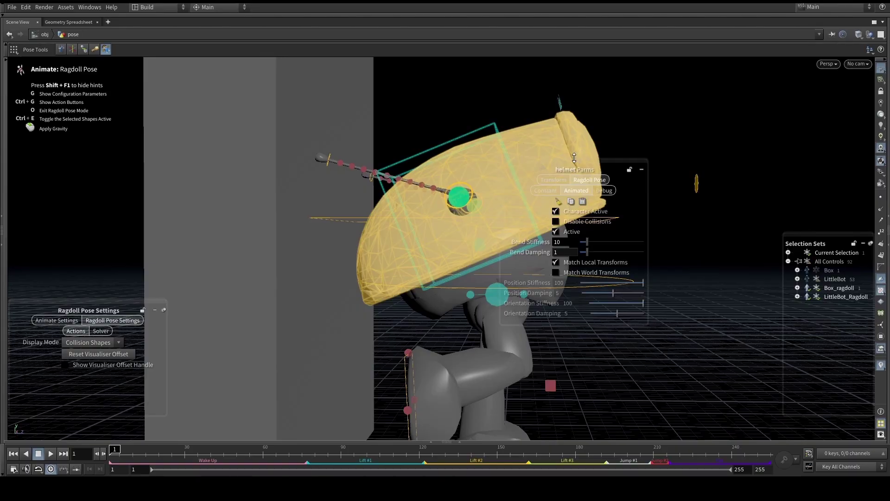
pyautogui.click(683, 280)
# Move the COG control slightly farther from the box with the helmet active, and select the head control
pyautogui.click(628, 281)
pyautogui.moveTo(639, 268); pyautogui.dragTo(642, 268)
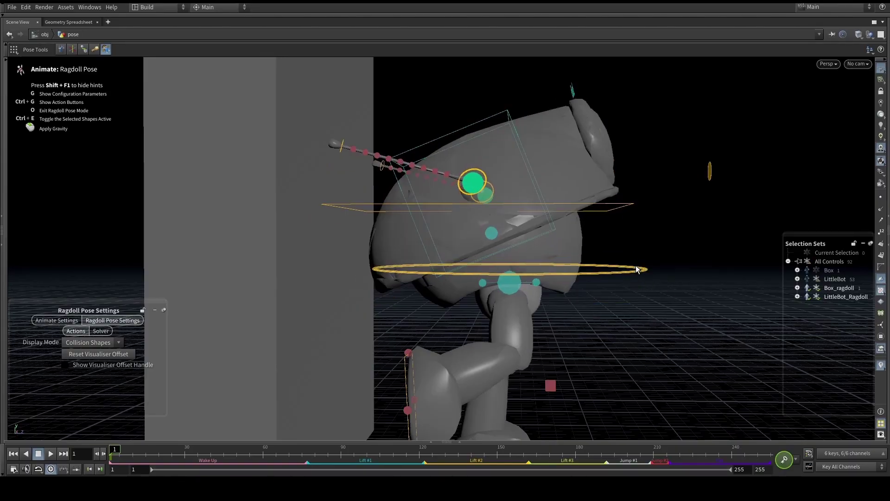
pyautogui.click(600, 138)
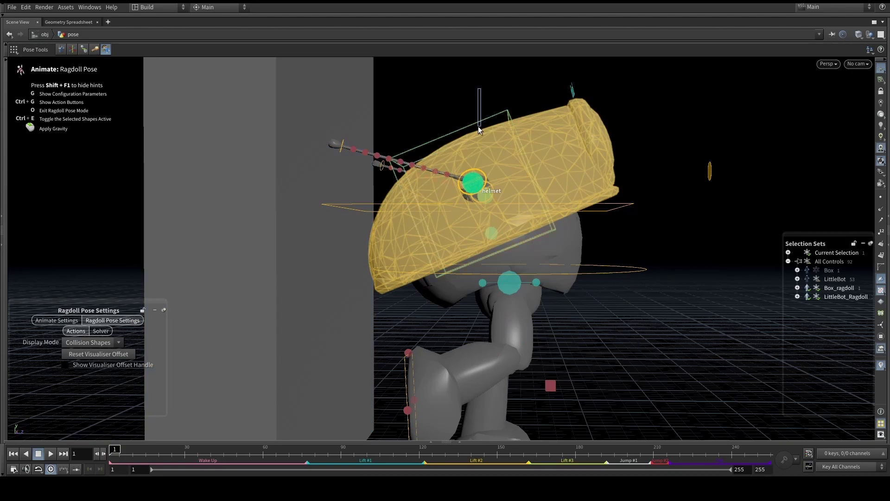
pyautogui.click(479, 122)
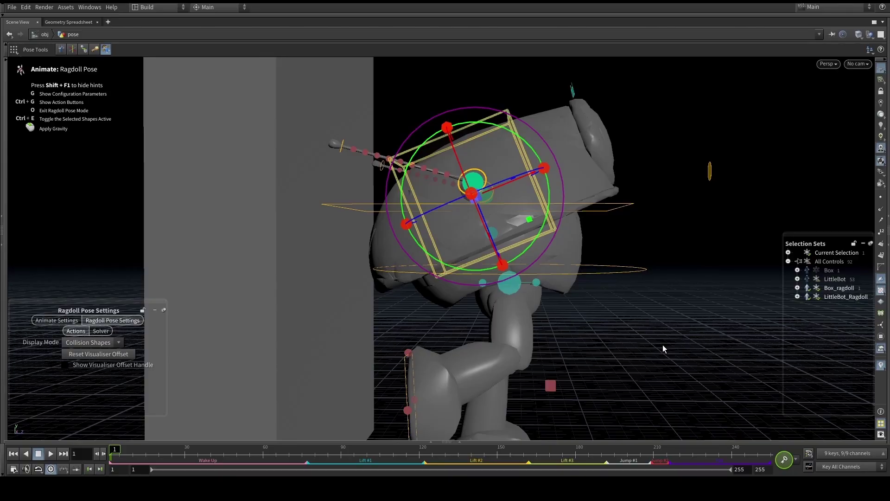
# Push the right foot control deep into the box wall to extend the leg, and inspect the pose from the front
pyautogui.keyDown('alt'); pyautogui.moveTo(576, 328); pyautogui.dragTo(582, 283, button='middle'); pyautogui.keyUp('alt')
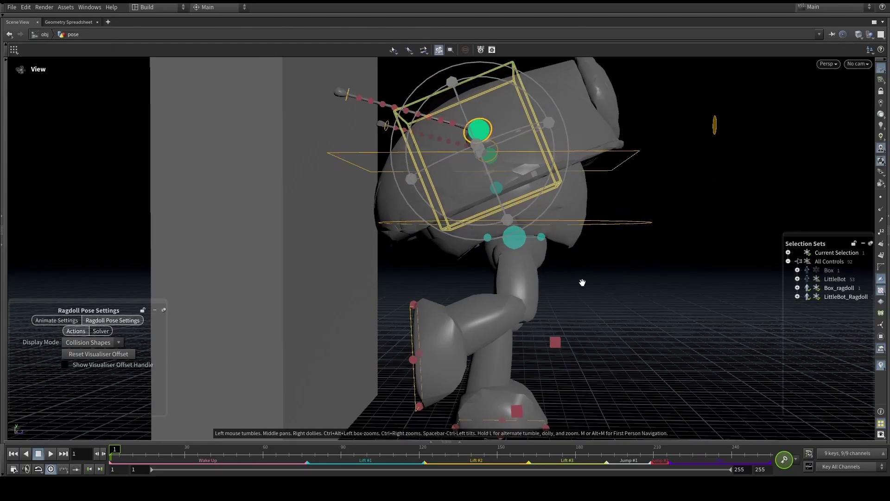
pyautogui.keyDown('alt'); pyautogui.moveTo(583, 282); pyautogui.dragTo(590, 265); pyautogui.keyUp('alt')
pyautogui.scroll(3, 521, 266)
pyautogui.moveTo(589, 266); pyautogui.dragTo(566, 239, button='right')
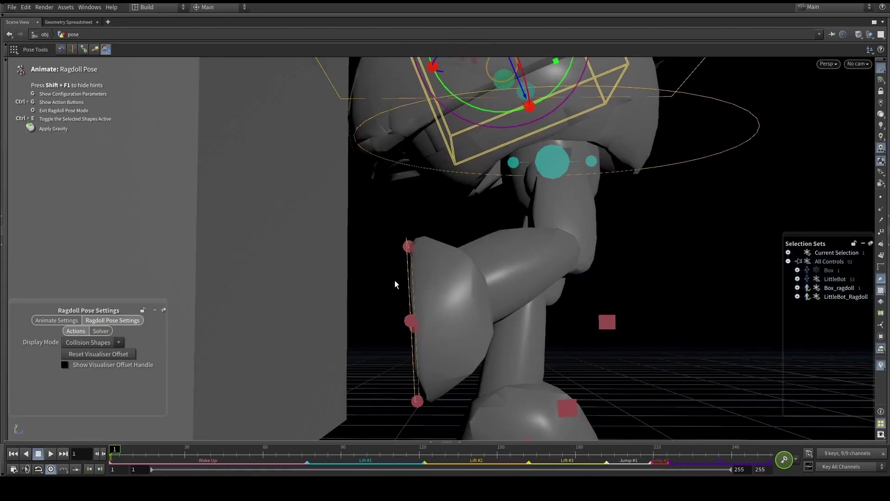
pyautogui.click(410, 281)
pyautogui.moveTo(396, 268); pyautogui.dragTo(246, 247)
pyautogui.keyDown('alt'); pyautogui.moveTo(412, 291); pyautogui.dragTo(252, 301); pyautogui.keyUp('alt')
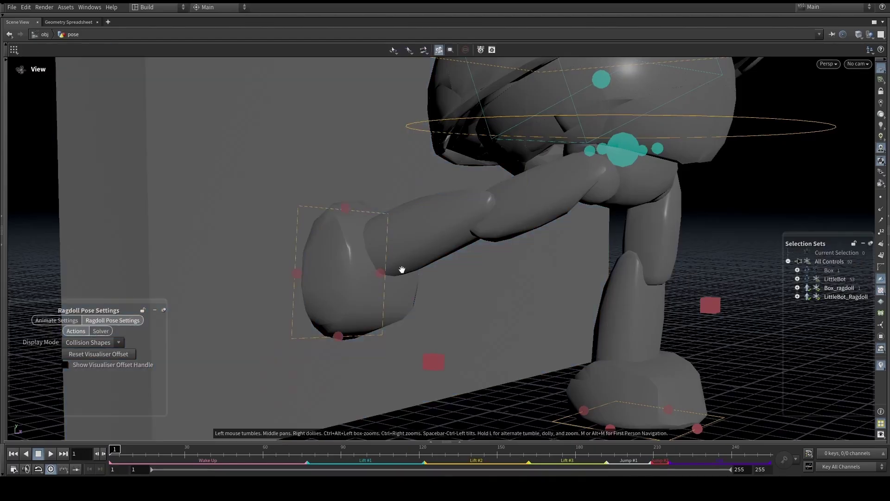
pyautogui.keyDown('alt'); pyautogui.moveTo(402, 270); pyautogui.dragTo(276, 278); pyautogui.keyUp('alt')
pyautogui.keyDown('alt'); pyautogui.moveTo(277, 278); pyautogui.dragTo(259, 285, button='middle'); pyautogui.keyUp('alt')
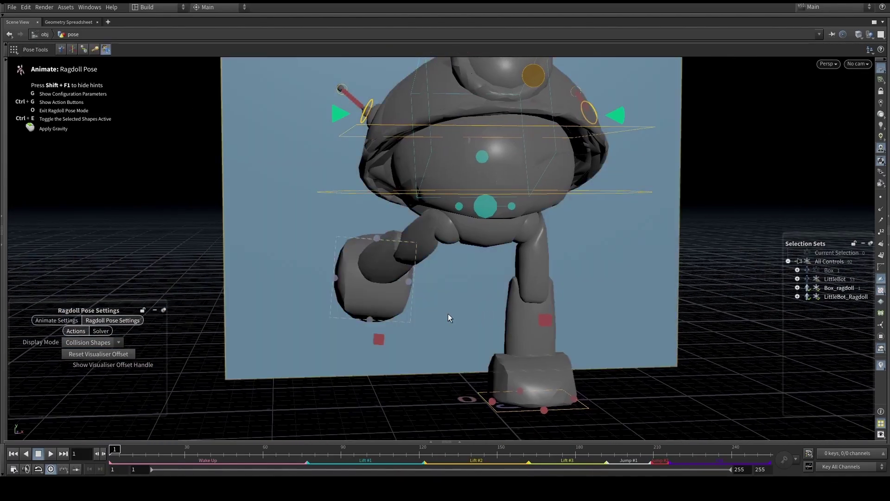
# Inspect LittleBot's braced pose against the box wall from the side, front and three-quarter angles
pyautogui.moveTo(448, 314)
pyautogui.keyDown('alt'); pyautogui.mouseDown()
pyautogui.moveTo(417, 319)
pyautogui.moveTo(456, 322)
pyautogui.mouseUp(); pyautogui.keyUp('alt')
pyautogui.keyDown('alt'); pyautogui.moveTo(689, 288); pyautogui.dragTo(713, 287); pyautogui.keyUp('alt')
pyautogui.keyDown('alt'); pyautogui.moveTo(713, 287); pyautogui.dragTo(618, 278, button='middle'); pyautogui.keyUp('alt')
pyautogui.keyDown('alt'); pyautogui.moveTo(618, 278); pyautogui.dragTo(628, 276); pyautogui.keyUp('alt')
pyautogui.click(628, 276)
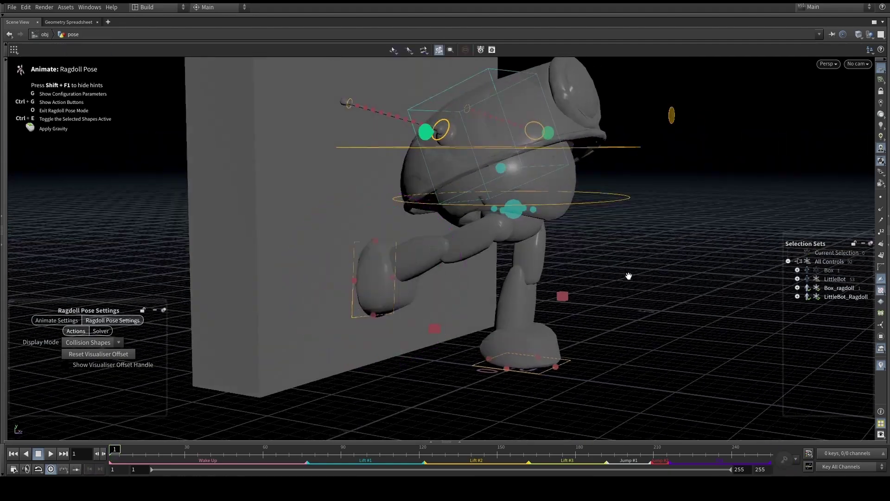
pyautogui.keyDown('alt'); pyautogui.moveTo(628, 276); pyautogui.dragTo(624, 280, button='middle'); pyautogui.keyUp('alt')
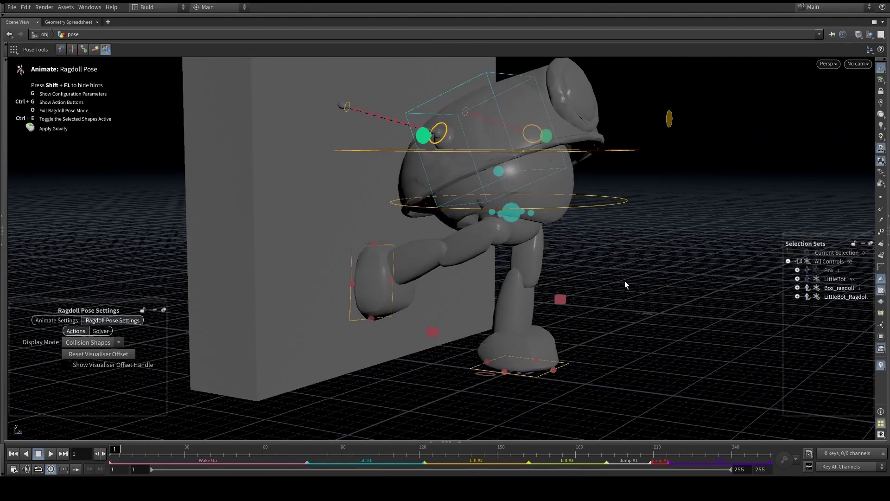
pyautogui.moveTo(625, 280); pyautogui.dragTo(618, 227)
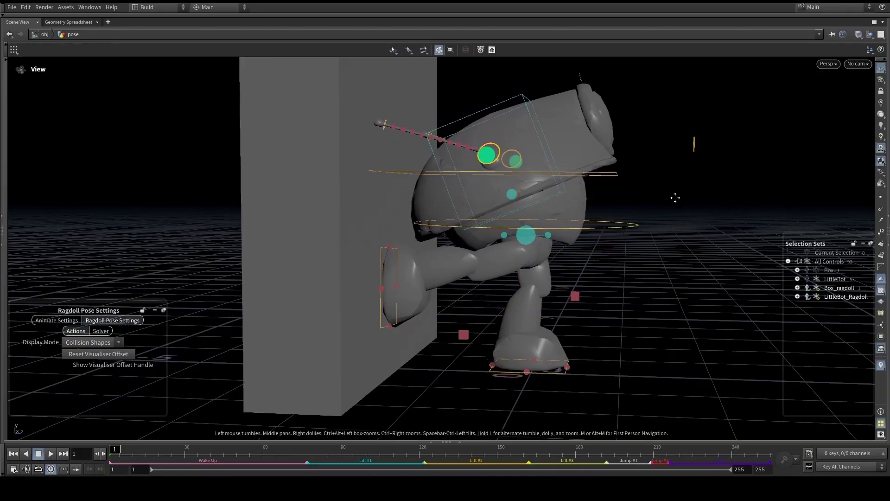
pyautogui.keyDown('alt'); pyautogui.moveTo(675, 197); pyautogui.dragTo(473, 246); pyautogui.keyUp('alt')
pyautogui.keyDown('alt'); pyautogui.moveTo(473, 246); pyautogui.dragTo(495, 249, button='right'); pyautogui.keyUp('alt')
pyautogui.moveTo(495, 250); pyautogui.dragTo(500, 243)
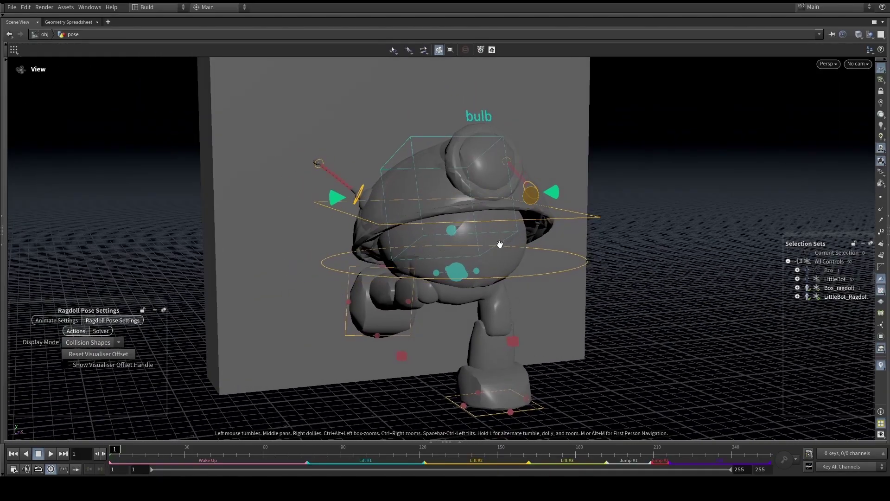
# Select all the right antenna controls and turn on Active in their Ragdoll Pose parameters
pyautogui.keyDown('alt'); pyautogui.moveTo(380, 144); pyautogui.dragTo(429, 152, button='right'); pyautogui.keyUp('alt')
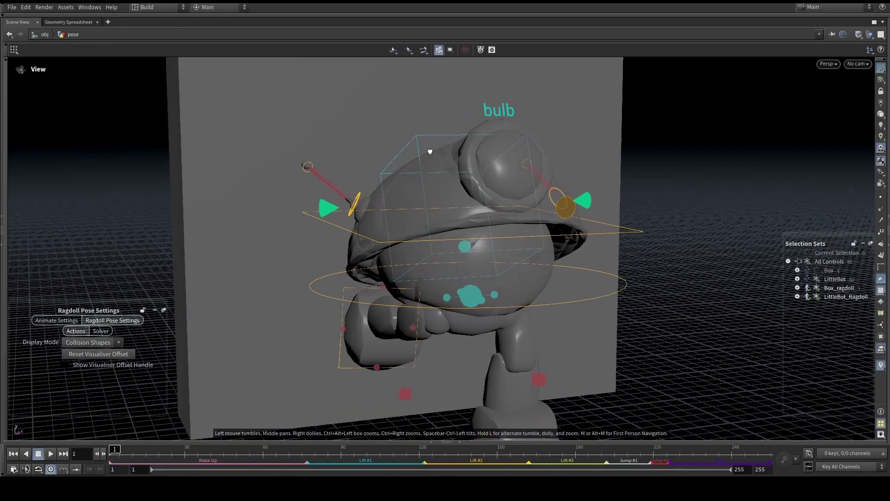
pyautogui.keyDown('alt'); pyautogui.moveTo(429, 151); pyautogui.dragTo(459, 173); pyautogui.keyUp('alt')
pyautogui.keyDown('alt'); pyautogui.moveTo(459, 173); pyautogui.dragTo(414, 168, button='right'); pyautogui.keyUp('alt')
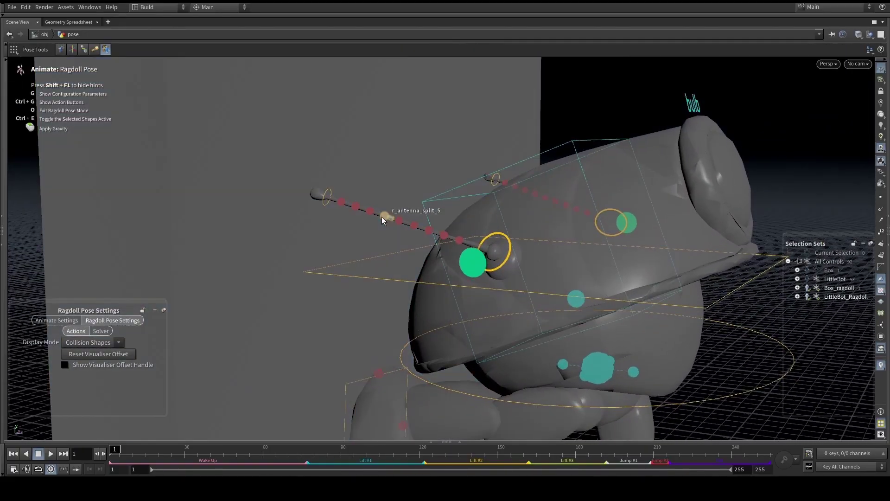
pyautogui.keyDown('alt'); pyautogui.moveTo(378, 198); pyautogui.dragTo(347, 191); pyautogui.keyUp('alt')
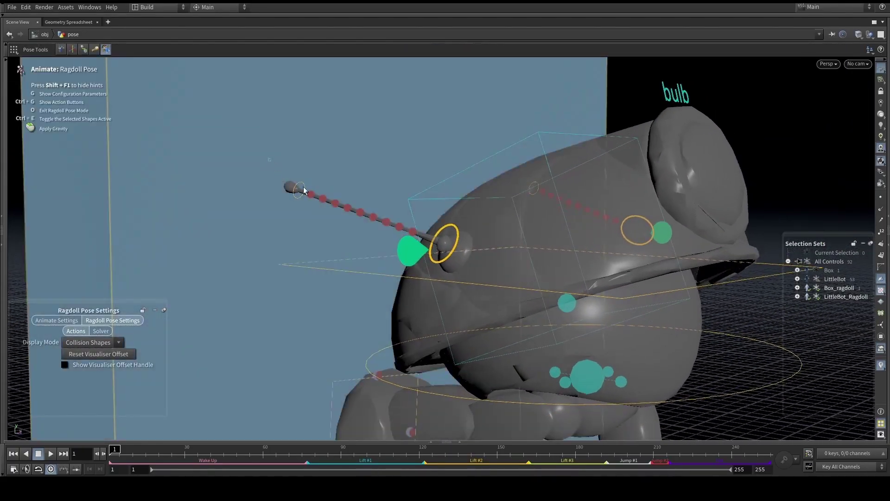
pyautogui.click(413, 230)
pyautogui.keyDown('ctrl'); pyautogui.moveTo(451, 125); pyautogui.dragTo(469, 185); pyautogui.keyUp('ctrl')
pyautogui.keyDown('alt'); pyautogui.moveTo(408, 124); pyautogui.dragTo(378, 159, button='right'); pyautogui.keyUp('alt')
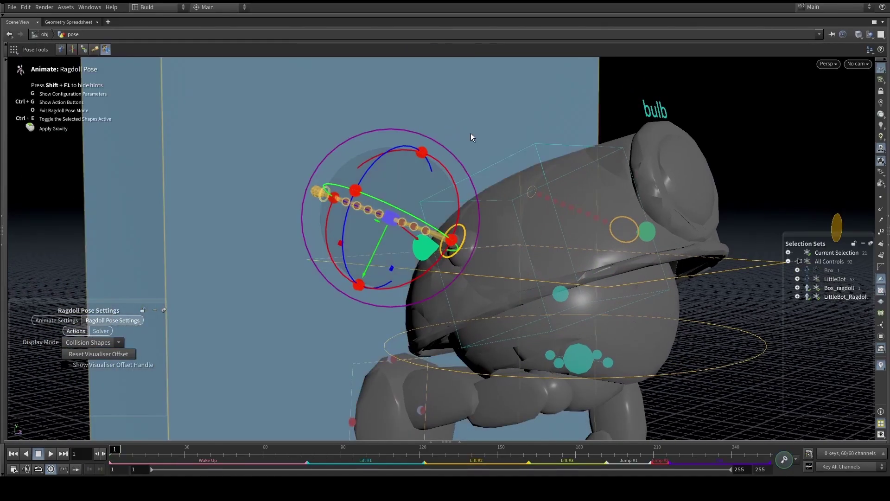
pyautogui.press('g')
pyautogui.click(463, 208)
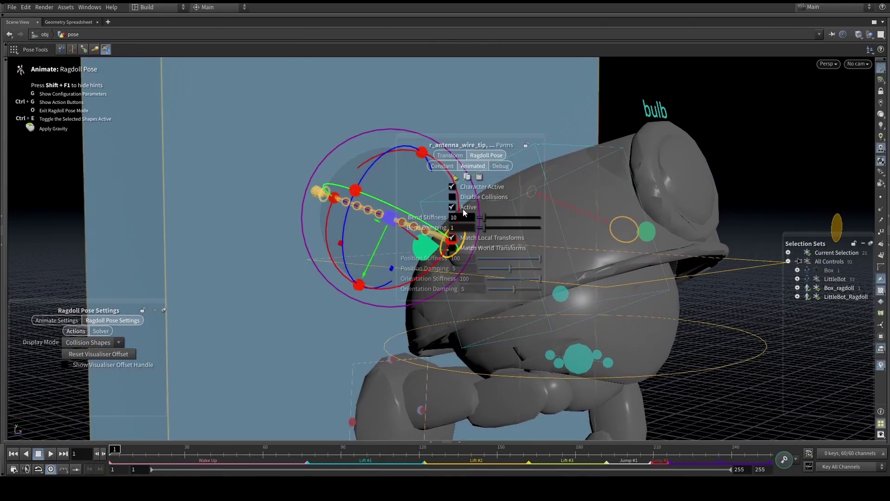
# Check the Active setting in the Ragdoll Pose parameters of r_antenna_split_7 and clear the selection
pyautogui.keyDown('alt'); pyautogui.moveTo(616, 163); pyautogui.dragTo(610, 204); pyautogui.keyUp('alt')
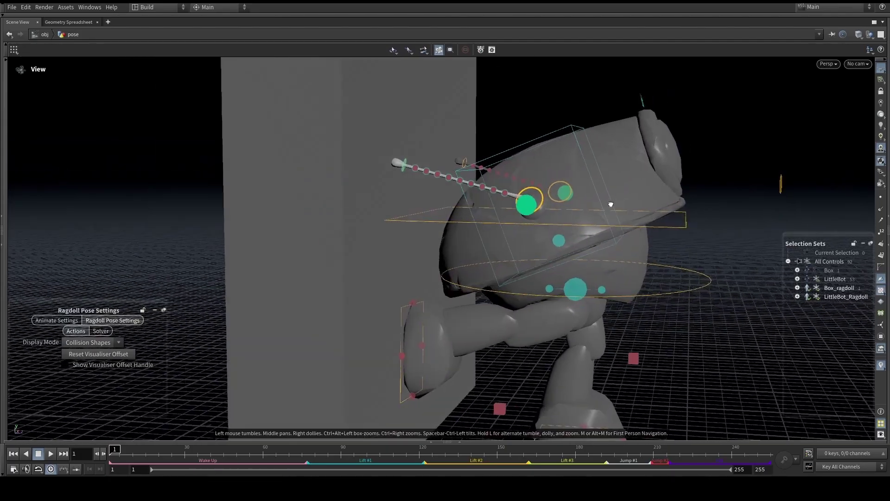
pyautogui.click(413, 168)
pyautogui.press('g')
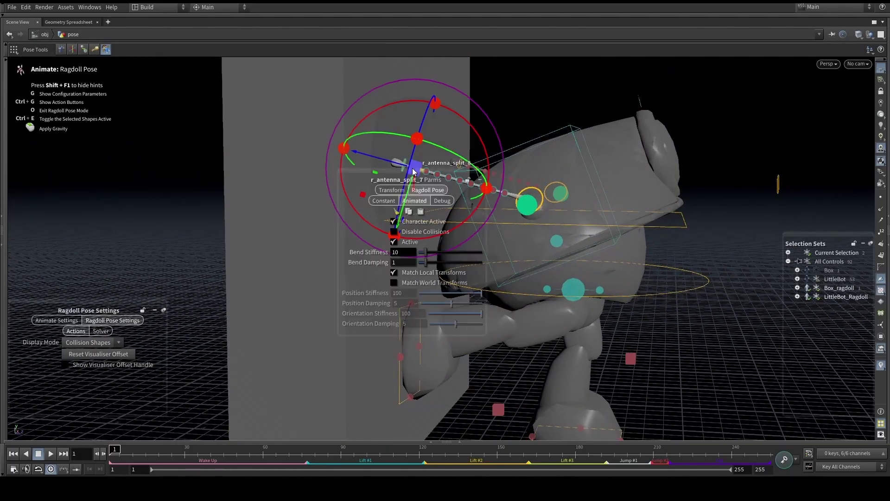
pyautogui.press('g')
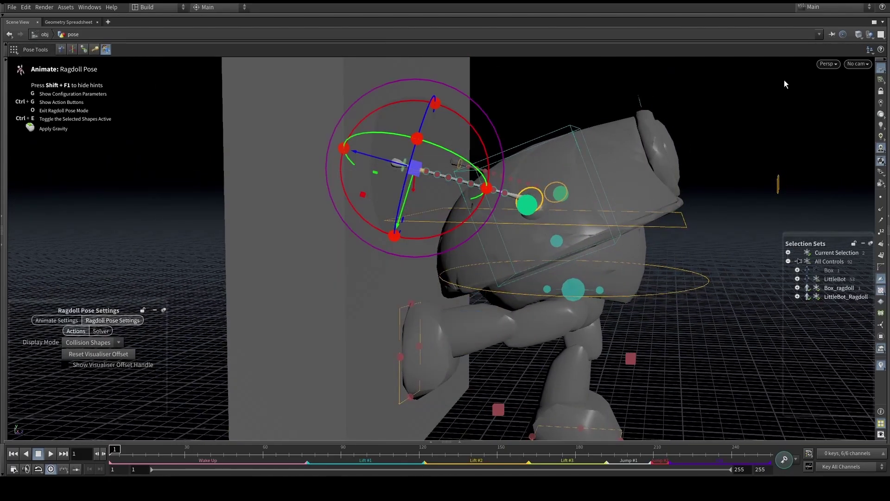
pyautogui.click(784, 80)
# Move the COG control lower and closer to the box so the active right antenna bends against the wall
pyautogui.keyDown('alt'); pyautogui.moveTo(714, 151); pyautogui.dragTo(687, 208); pyautogui.keyUp('alt')
pyautogui.keyDown('alt'); pyautogui.moveTo(688, 208); pyautogui.dragTo(639, 240, button='right'); pyautogui.keyUp('alt')
pyautogui.moveTo(639, 240); pyautogui.dragTo(560, 341)
pyautogui.moveTo(594, 196); pyautogui.dragTo(641, 275)
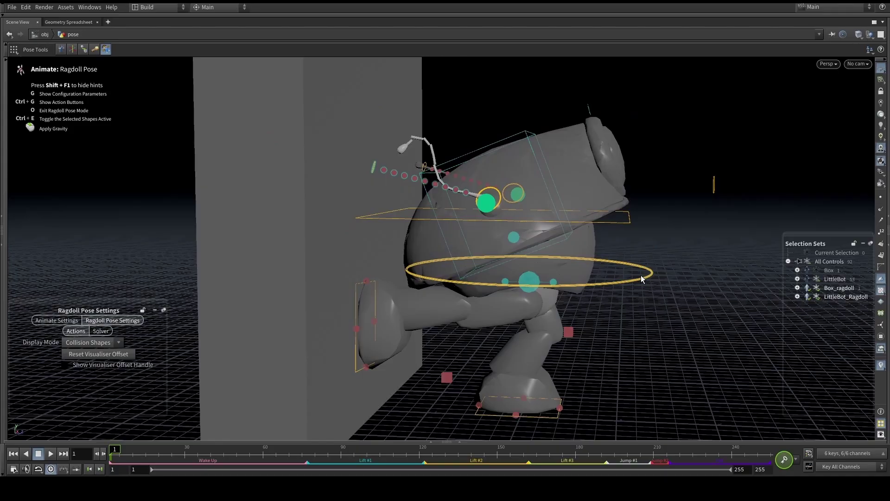
# Examine the right antenna's bent shape where it meets the box wall
pyautogui.click(667, 199)
pyautogui.keyDown('alt'); pyautogui.moveTo(667, 199); pyautogui.dragTo(362, 214); pyautogui.keyUp('alt')
pyautogui.keyDown('alt'); pyautogui.moveTo(362, 215); pyautogui.dragTo(432, 143, button='right'); pyautogui.keyUp('alt')
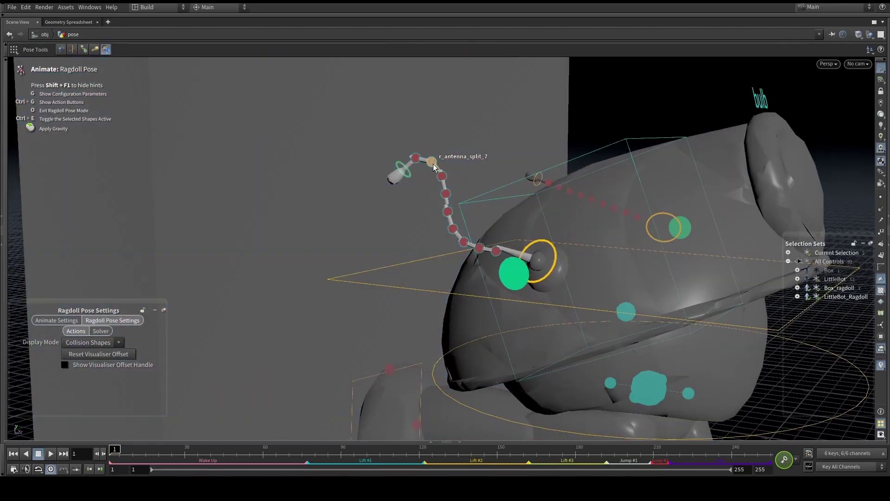
pyautogui.click(433, 163)
pyautogui.keyDown('alt'); pyautogui.moveTo(617, 102); pyautogui.dragTo(336, 196, button='right'); pyautogui.keyUp('alt')
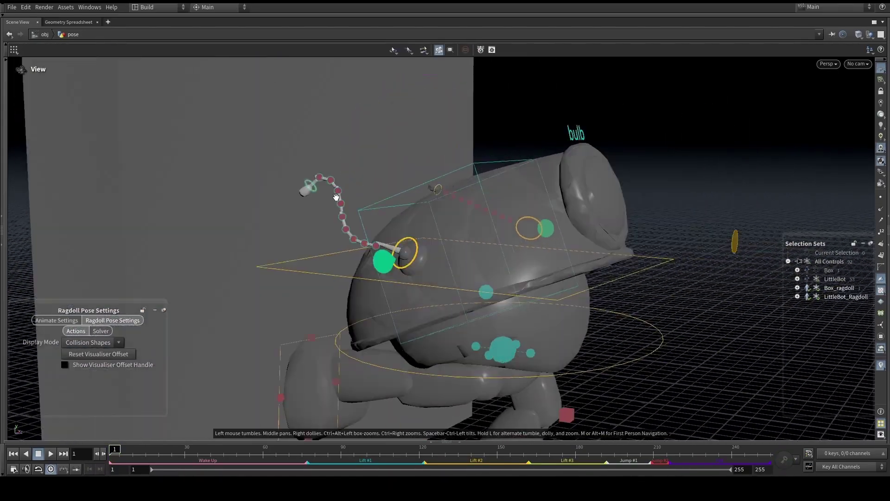
pyautogui.keyDown('alt'); pyautogui.moveTo(336, 197); pyautogui.dragTo(562, 146); pyautogui.keyUp('alt')
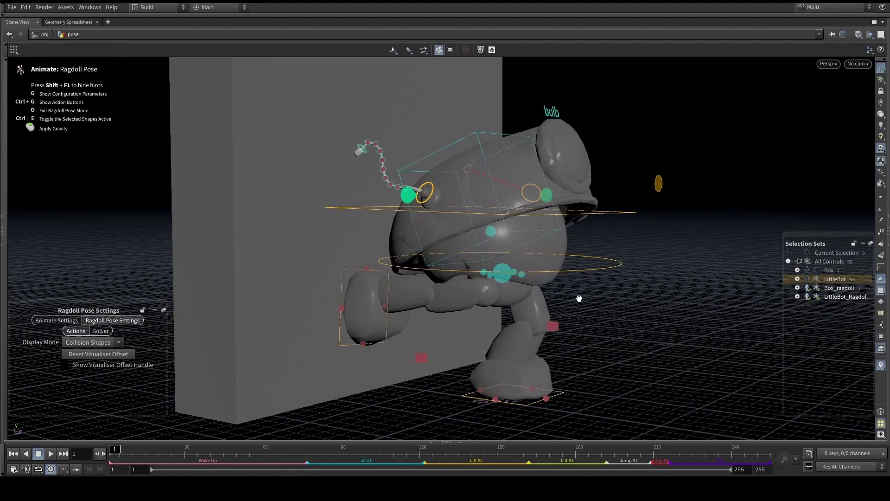
# Pull the right foot control back off the box wall and select the COG control
pyautogui.keyDown('alt'); pyautogui.moveTo(580, 299); pyautogui.dragTo(614, 302, button='right'); pyautogui.keyUp('alt')
pyautogui.keyDown('alt'); pyautogui.moveTo(614, 302); pyautogui.dragTo(472, 359); pyautogui.keyUp('alt')
pyautogui.click(586, 250)
pyautogui.keyDown('alt'); pyautogui.moveTo(585, 250); pyautogui.dragTo(478, 269); pyautogui.keyUp('alt')
pyautogui.moveTo(444, 301); pyautogui.dragTo(519, 247)
pyautogui.keyDown('alt'); pyautogui.moveTo(465, 214); pyautogui.dragTo(485, 220, button='right'); pyautogui.keyUp('alt')
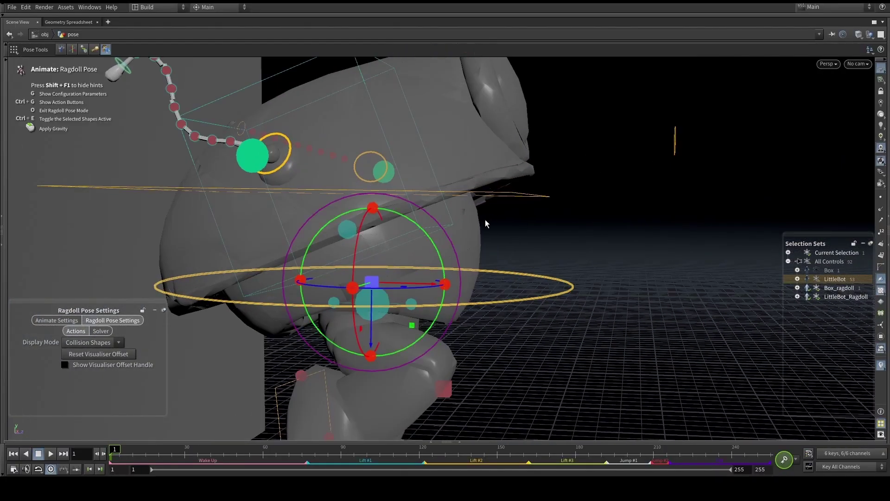
# Add the hips and helmet collision shapes to the selection and turn on Active in their Ragdoll Pose parameters
pyautogui.click(476, 224)
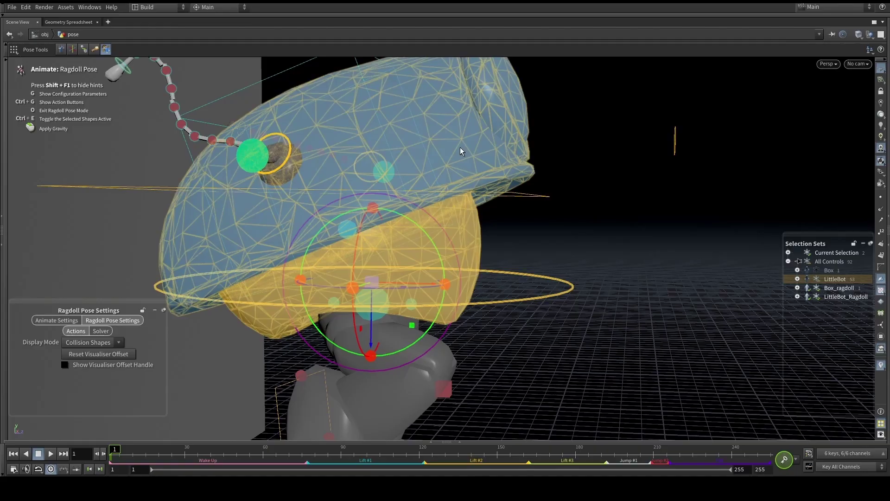
pyautogui.click(460, 146)
pyautogui.press('g')
pyautogui.click(575, 216)
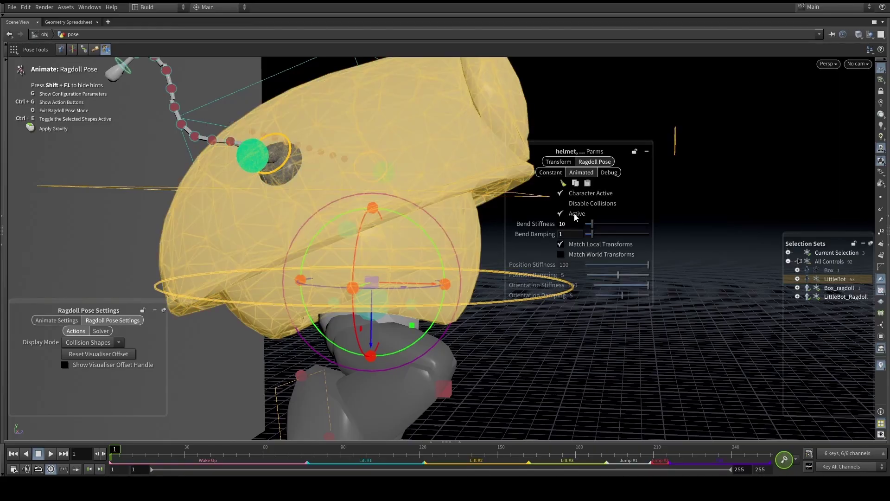
pyautogui.click(733, 266)
# Check the Active setting in the hips' Ragdoll Pose parameters and clear the selection
pyautogui.keyDown('alt'); pyautogui.moveTo(598, 240); pyautogui.dragTo(505, 270, button='right'); pyautogui.keyUp('alt')
pyautogui.moveTo(558, 281); pyautogui.dragTo(532, 327)
pyautogui.press('g')
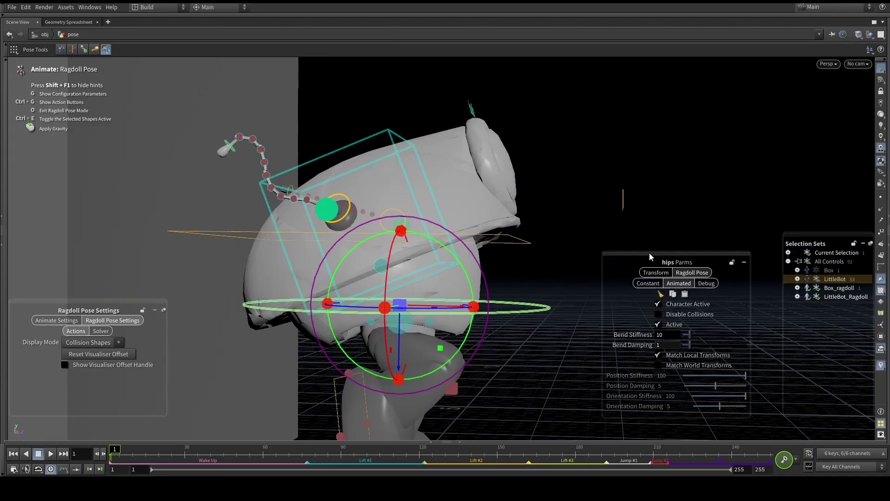
pyautogui.click(659, 324)
pyautogui.press('g')
pyautogui.click(613, 280)
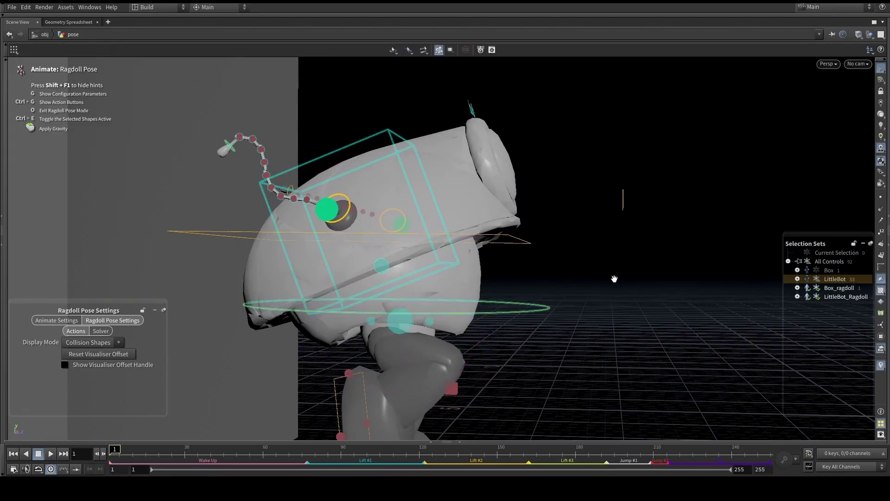
# Tilt the right foot control about its Y axis and lower it so the foot reaches ground level
pyautogui.keyDown('alt'); pyautogui.moveTo(614, 280); pyautogui.dragTo(579, 278); pyautogui.keyUp('alt')
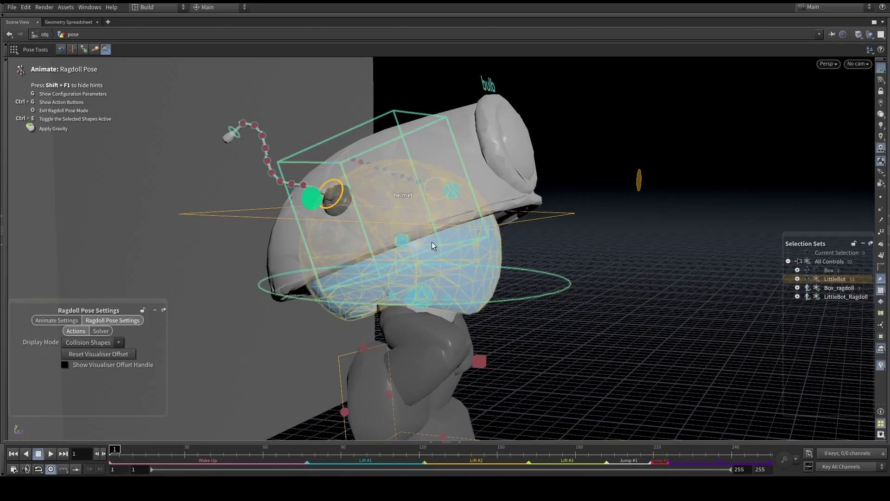
pyautogui.keyDown('alt'); pyautogui.moveTo(408, 195); pyautogui.dragTo(292, 255); pyautogui.keyUp('alt')
pyautogui.keyDown('alt'); pyautogui.moveTo(541, 227); pyautogui.dragTo(487, 207, button='right'); pyautogui.keyUp('alt')
pyautogui.moveTo(487, 208); pyautogui.dragTo(602, 230)
pyautogui.moveTo(585, 260); pyautogui.dragTo(579, 254)
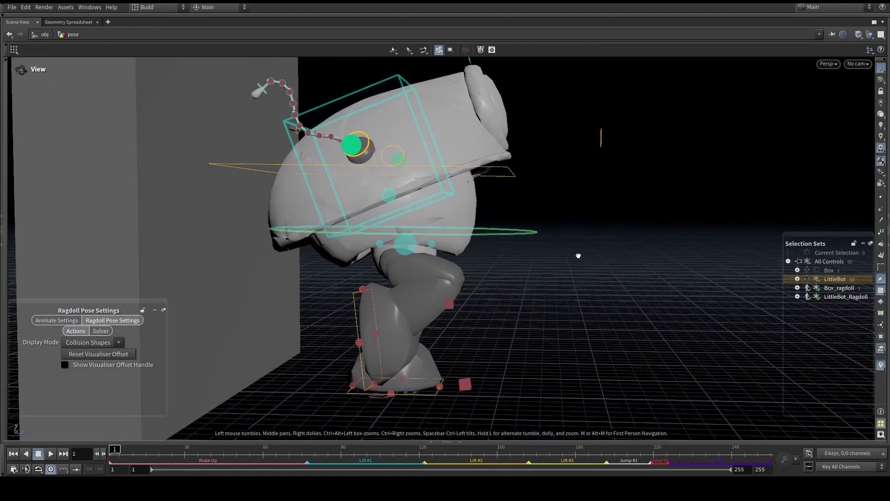
pyautogui.click(354, 315)
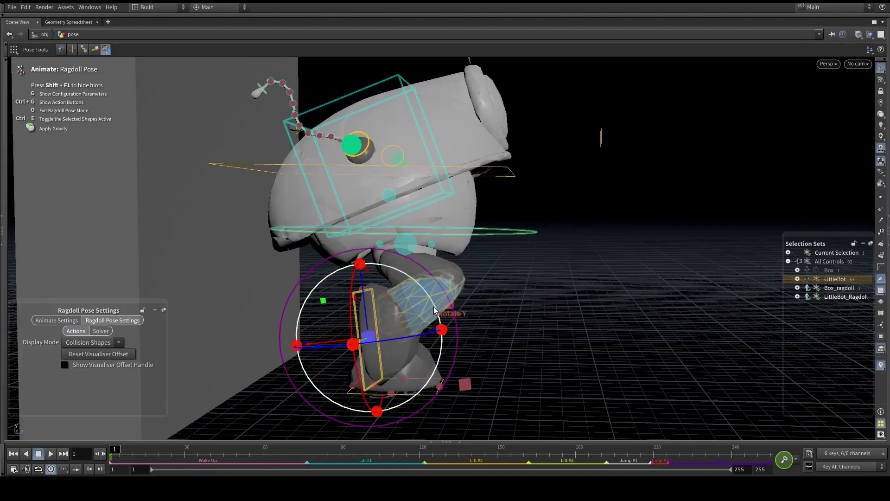
pyautogui.moveTo(433, 307); pyautogui.dragTo(392, 258)
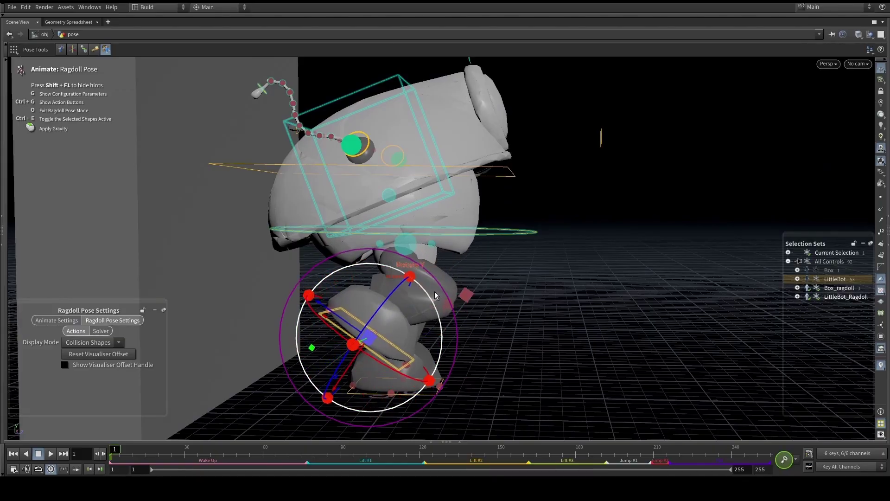
pyautogui.click(513, 332)
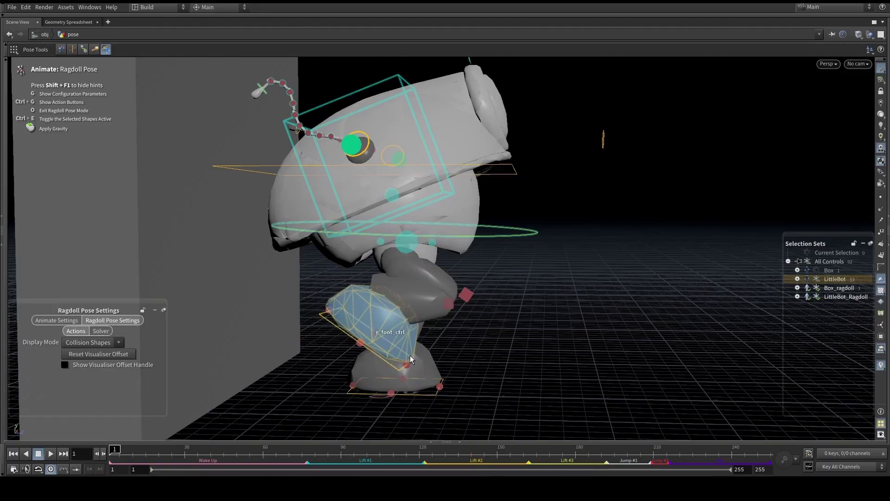
pyautogui.moveTo(411, 347); pyautogui.dragTo(409, 394)
pyautogui.keyDown('alt'); pyautogui.moveTo(508, 294); pyautogui.dragTo(533, 255); pyautogui.keyUp('alt')
pyautogui.click(644, 260)
# Show the hidden controls of the Box set and move the box away from LittleBot with its base control
pyautogui.click(332, 194)
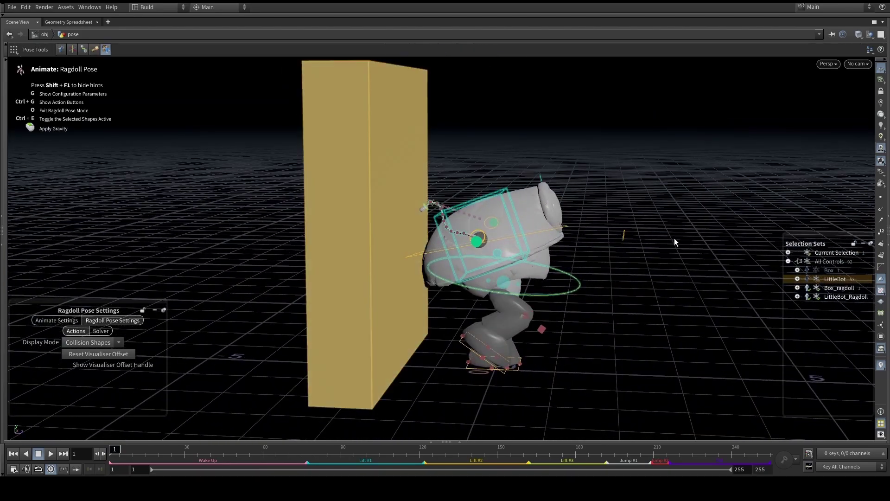
pyautogui.keyDown('alt'); pyautogui.moveTo(674, 238); pyautogui.dragTo(662, 231); pyautogui.keyUp('alt')
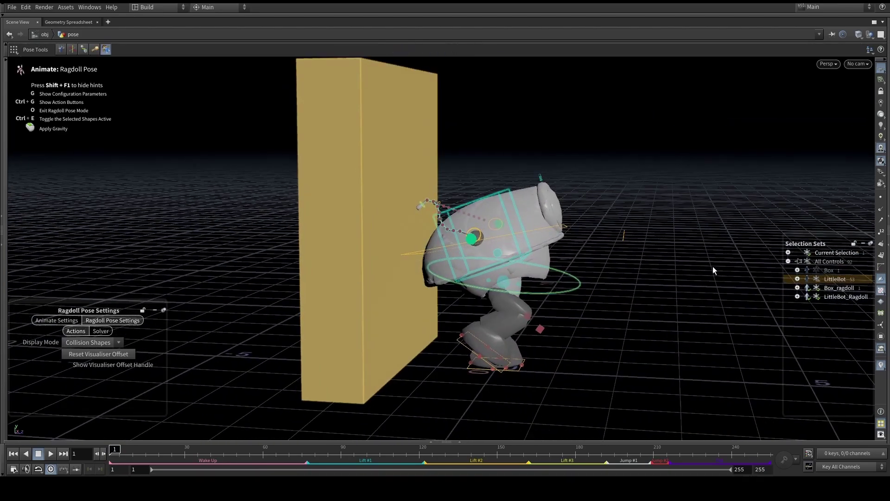
pyautogui.click(818, 270)
pyautogui.click(488, 392)
pyautogui.click(493, 371)
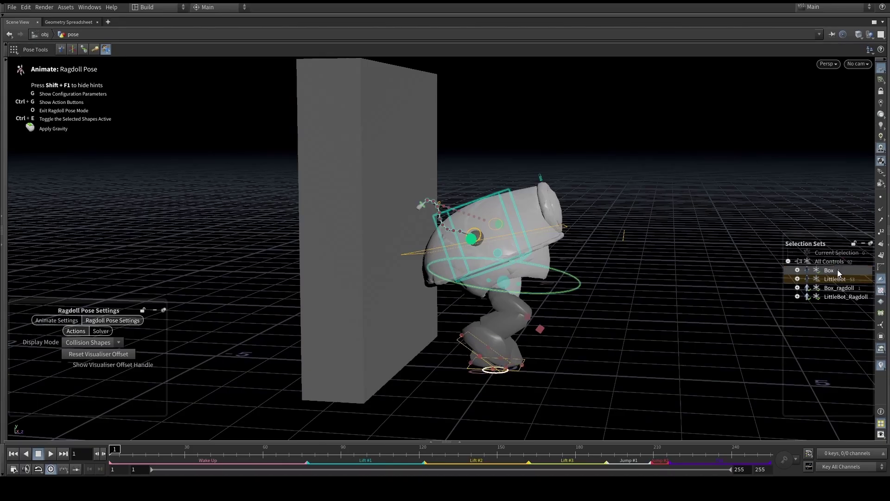
pyautogui.moveTo(501, 369); pyautogui.dragTo(404, 348)
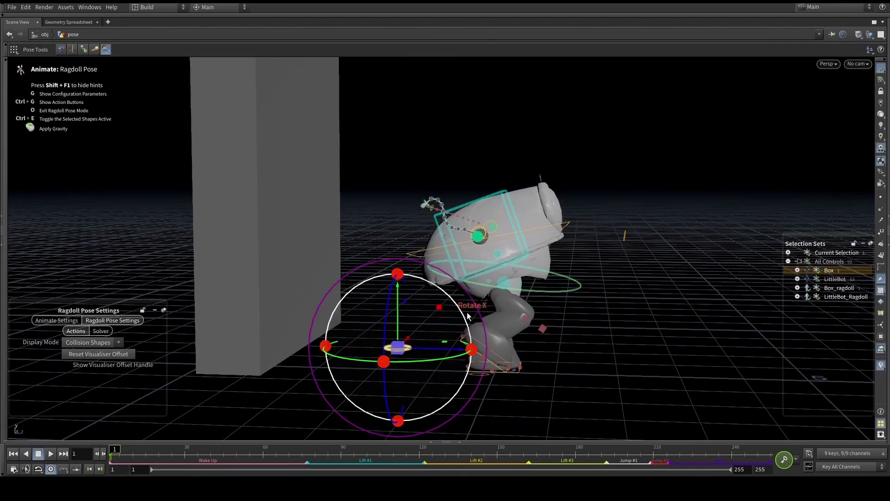
# Rotate the box control about X and position the box so it leans over LittleBot's back
pyautogui.moveTo(468, 316); pyautogui.dragTo(494, 372)
pyautogui.click(362, 274)
pyautogui.click(691, 187)
pyautogui.keyDown('alt'); pyautogui.moveTo(617, 222); pyautogui.dragTo(505, 255); pyautogui.keyUp('alt')
pyautogui.keyDown('alt'); pyautogui.moveTo(505, 255); pyautogui.dragTo(424, 253, button='middle'); pyautogui.keyUp('alt')
pyautogui.keyDown('alt'); pyautogui.moveTo(424, 252); pyautogui.dragTo(565, 266, button='right'); pyautogui.keyUp('alt')
pyautogui.keyDown('alt'); pyautogui.moveTo(566, 267); pyautogui.dragTo(590, 262); pyautogui.keyUp('alt')
pyautogui.keyDown('alt'); pyautogui.moveTo(590, 263); pyautogui.dragTo(462, 257, button='right'); pyautogui.keyUp('alt')
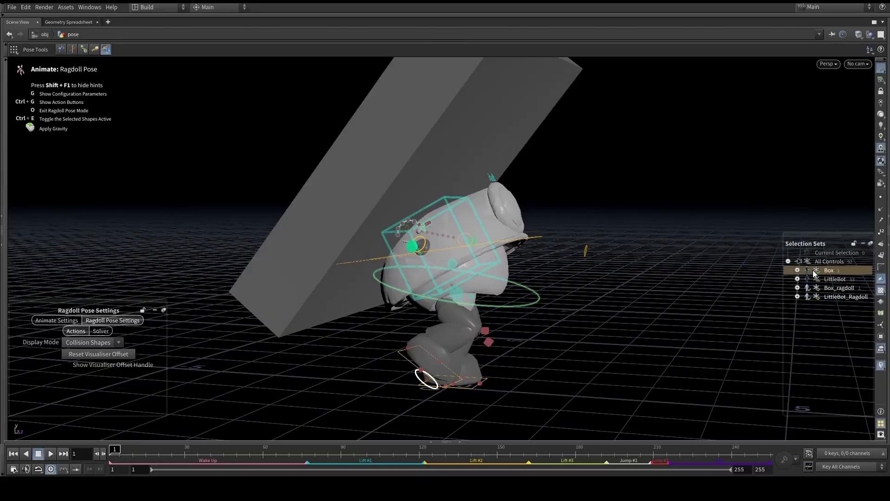
# Hide the Box set's controls again and inspect LittleBot's pose under the leaning box from several sides
pyautogui.click(816, 269)
pyautogui.keyDown('alt'); pyautogui.moveTo(646, 276); pyautogui.dragTo(644, 276, button='middle'); pyautogui.keyUp('alt')
pyautogui.keyDown('alt'); pyautogui.moveTo(643, 276); pyautogui.dragTo(572, 284); pyautogui.keyUp('alt')
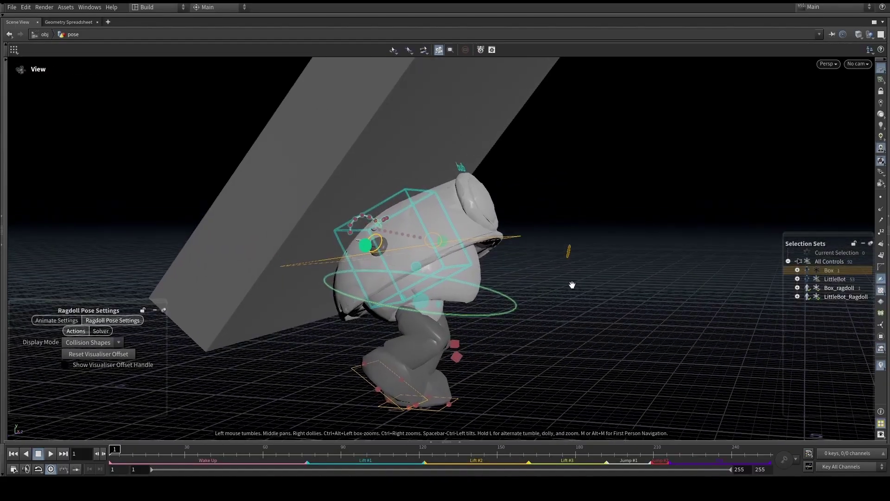
pyautogui.keyDown('alt'); pyautogui.moveTo(573, 284); pyautogui.dragTo(574, 259, button='right'); pyautogui.keyUp('alt')
pyautogui.keyDown('alt'); pyautogui.moveTo(574, 260); pyautogui.dragTo(371, 274); pyautogui.keyUp('alt')
pyautogui.keyDown('alt'); pyautogui.moveTo(370, 273); pyautogui.dragTo(534, 273, button='middle'); pyautogui.keyUp('alt')
pyautogui.keyDown('alt'); pyautogui.moveTo(533, 273); pyautogui.dragTo(506, 271, button='right'); pyautogui.keyUp('alt')
pyautogui.keyDown('alt'); pyautogui.moveTo(505, 272); pyautogui.dragTo(566, 258); pyautogui.keyUp('alt')
pyautogui.keyDown('alt'); pyautogui.moveTo(566, 259); pyautogui.dragTo(497, 255, button='middle'); pyautogui.keyUp('alt')
pyautogui.keyDown('alt'); pyautogui.moveTo(496, 254); pyautogui.dragTo(553, 259, button='right'); pyautogui.keyUp('alt')
pyautogui.moveTo(553, 259); pyautogui.dragTo(594, 243)
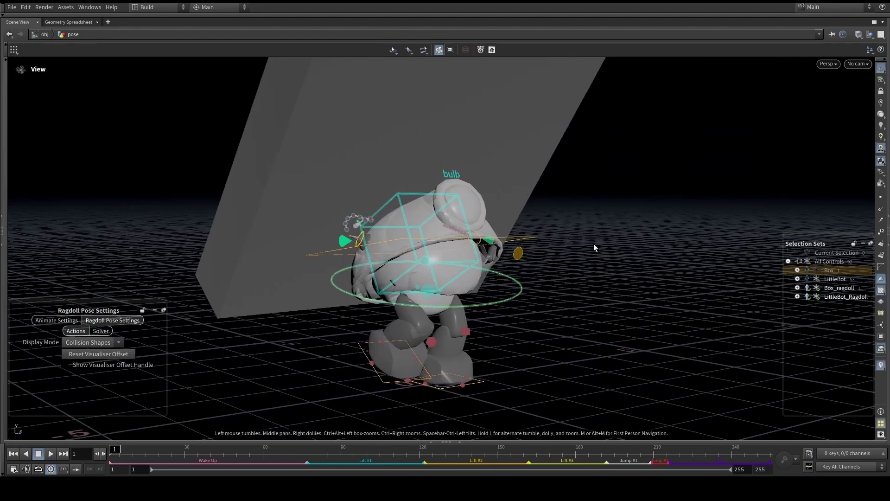
# Open the Solver options in the Ragdoll Pose settings
pyautogui.press('Return')
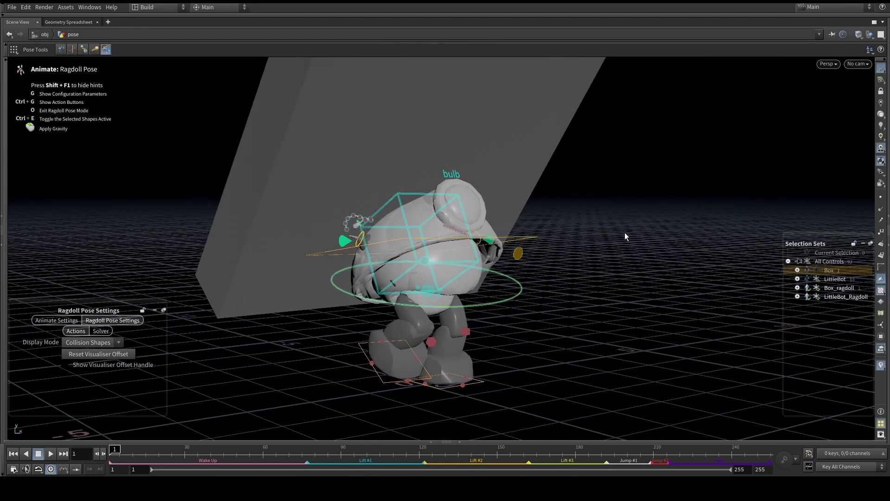
pyautogui.click(103, 331)
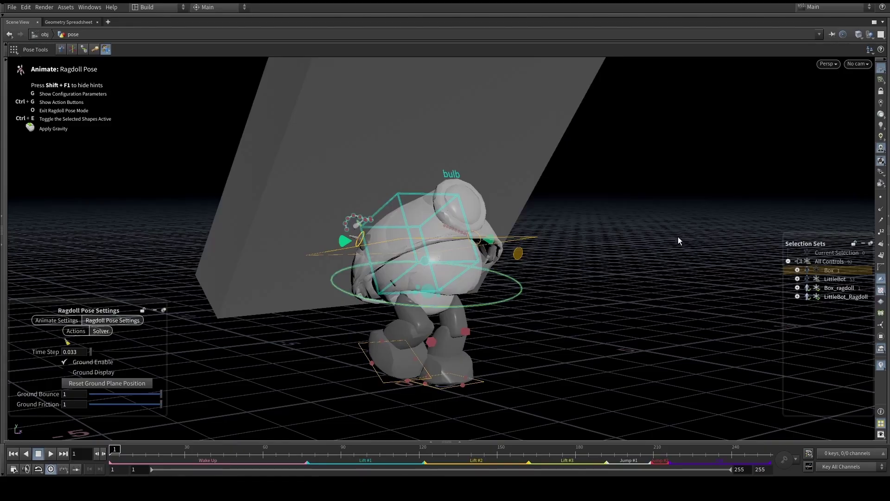
# Open the Ragdoll Pose parameters and view the Constant and Animated options
pyautogui.press('p')
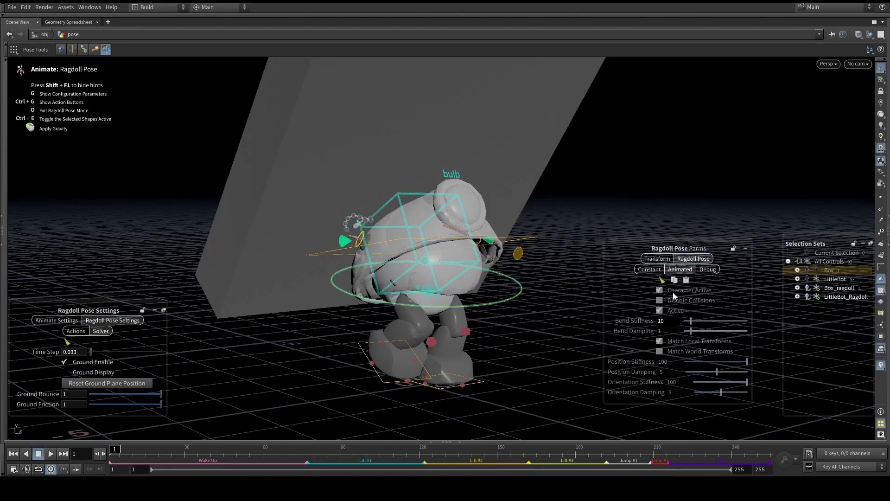
pyautogui.click(646, 269)
pyautogui.click(670, 271)
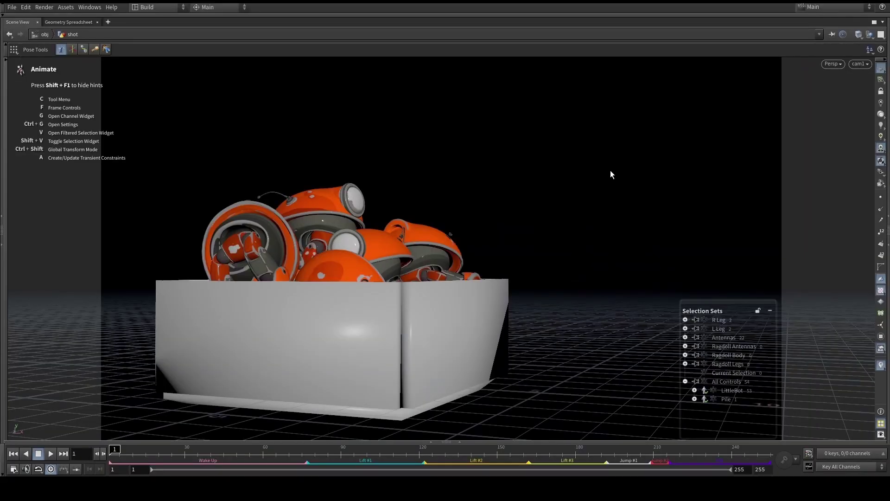
# Play the start of the shot and view LittleBot up close in the robot pile at frame 19
pyautogui.click(51, 453)
pyautogui.moveTo(170, 450); pyautogui.dragTo(156, 447)
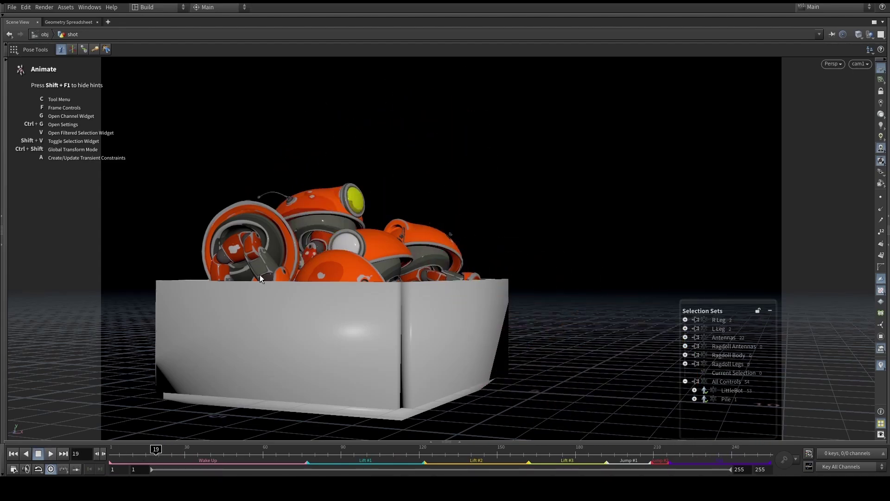
pyautogui.keyDown('alt'); pyautogui.moveTo(256, 270); pyautogui.dragTo(343, 229, button='right'); pyautogui.keyUp('alt')
pyautogui.moveTo(342, 229); pyautogui.dragTo(354, 310, button='middle')
pyautogui.moveTo(353, 310); pyautogui.dragTo(412, 274)
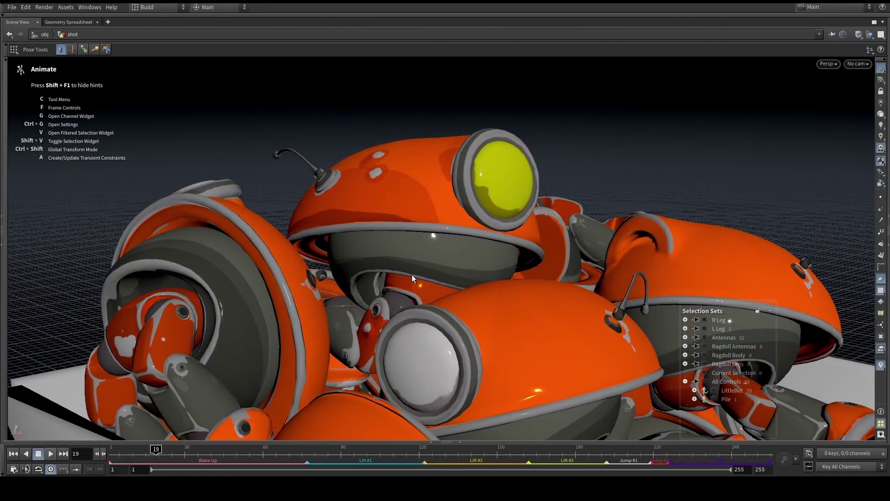
# Scrub the animation forward to frame 157 and examine where LittleBot's foot meets the neighbouring robot
pyautogui.moveTo(168, 450); pyautogui.dragTo(351, 421)
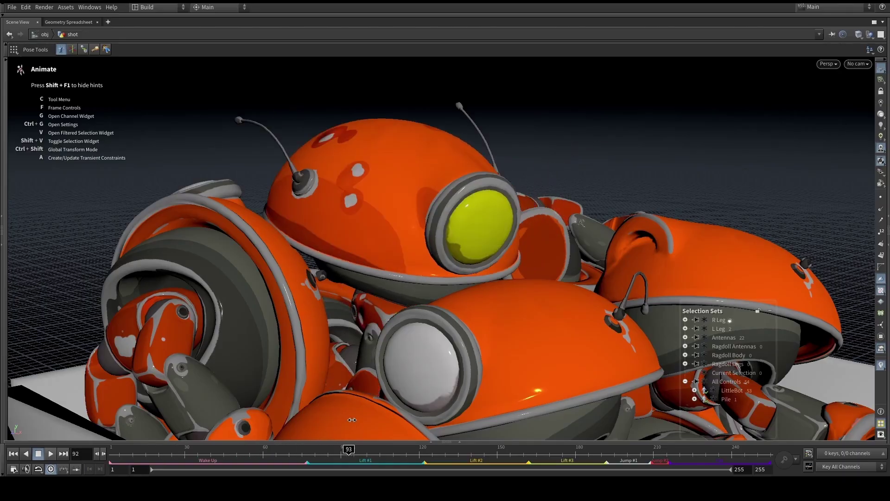
pyautogui.keyDown('alt'); pyautogui.moveTo(408, 320); pyautogui.dragTo(410, 280); pyautogui.keyUp('alt')
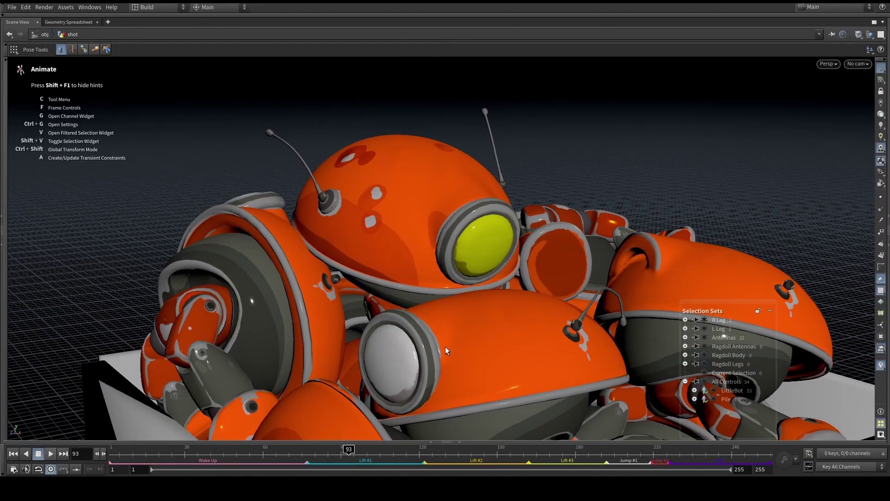
pyautogui.moveTo(346, 448); pyautogui.dragTo(516, 403)
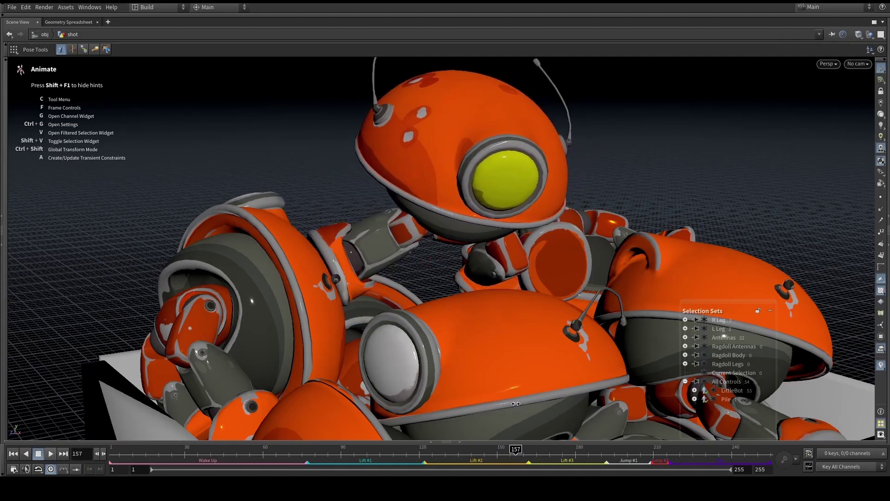
pyautogui.keyDown('alt'); pyautogui.moveTo(305, 198); pyautogui.dragTo(412, 209, button='right'); pyautogui.keyUp('alt')
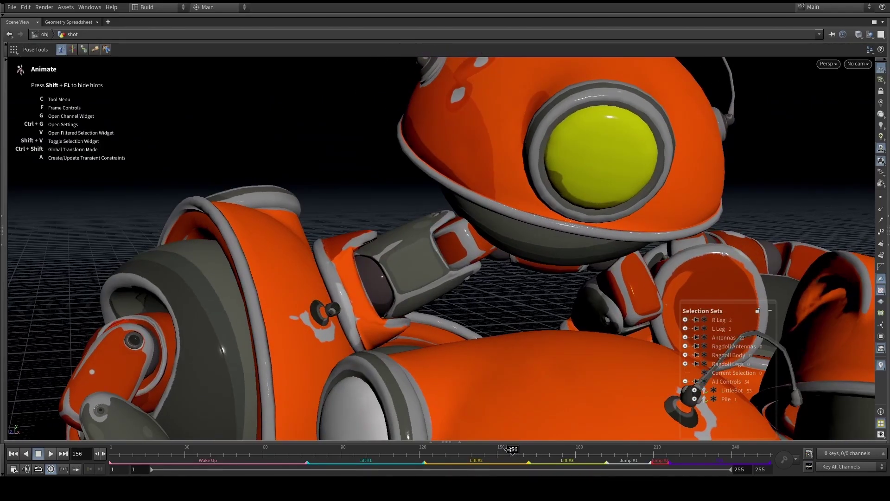
pyautogui.moveTo(512, 449)
pyautogui.mouseDown()
pyautogui.moveTo(521, 444)
pyautogui.moveTo(494, 438)
pyautogui.moveTo(514, 433)
pyautogui.mouseUp()
pyautogui.moveTo(408, 274)
pyautogui.keyDown('alt'); pyautogui.mouseDown()
pyautogui.moveTo(422, 350)
pyautogui.moveTo(380, 271)
pyautogui.moveTo(420, 301)
pyautogui.moveTo(415, 277)
pyautogui.moveTo(397, 312)
pyautogui.moveTo(400, 274)
pyautogui.mouseUp(); pyautogui.keyUp('alt')
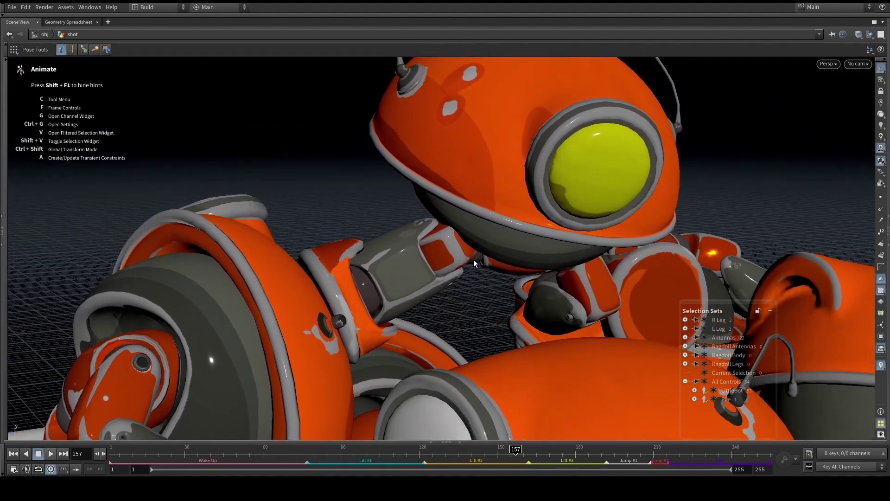
# Select the BaseAnimation layer in the shot's animation layers and return to the full scene view
pyautogui.click(458, 443)
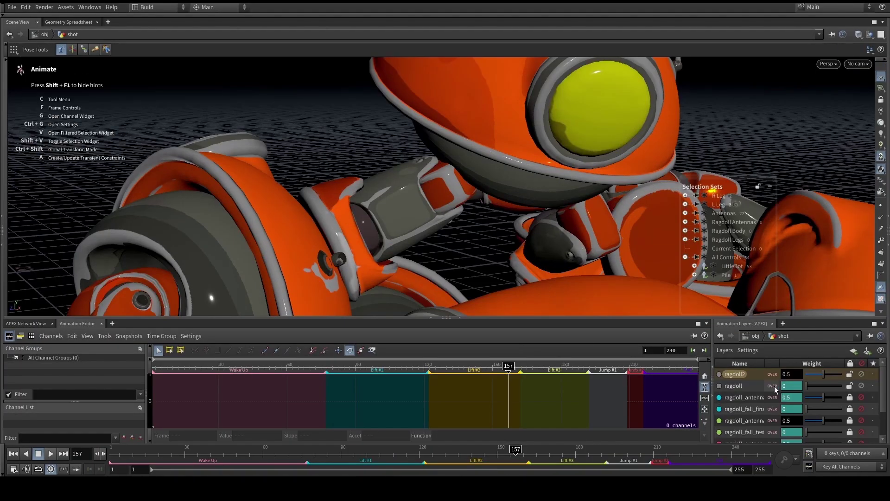
pyautogui.scroll(-2, 767, 387)
pyautogui.click(746, 433)
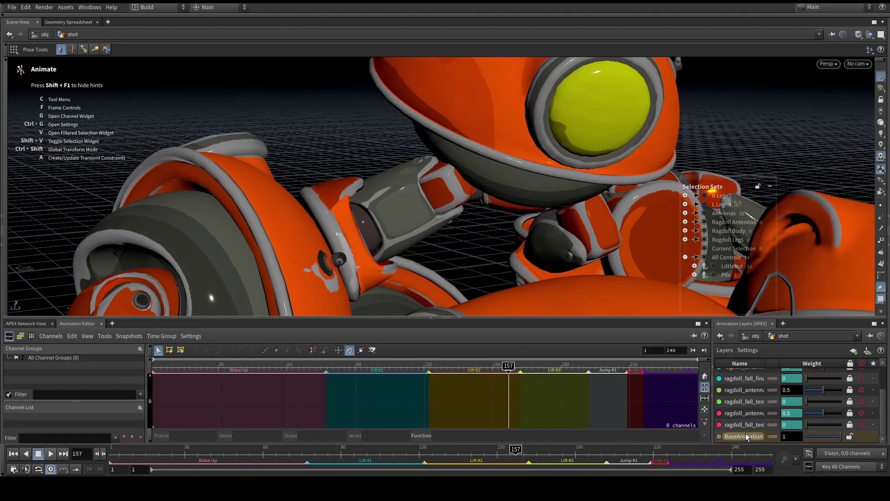
pyautogui.click(460, 317)
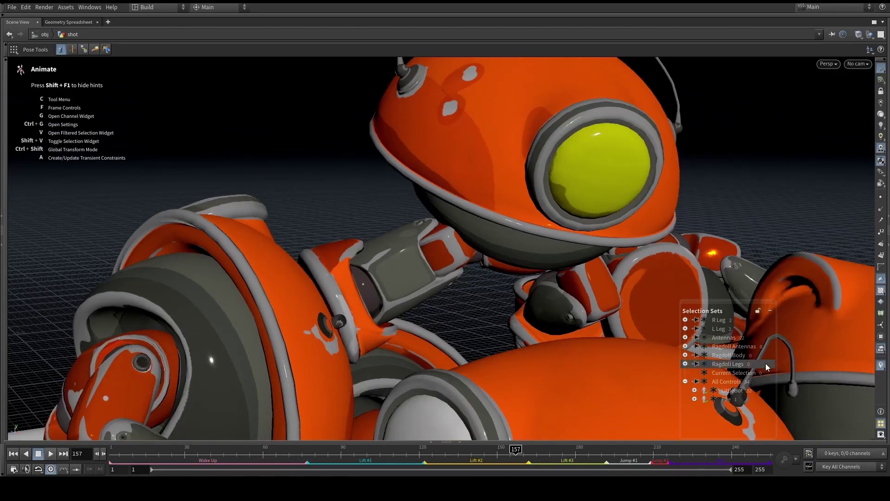
# Show LittleBot's controls and hide its large name-shaped base control
pyautogui.click(713, 390)
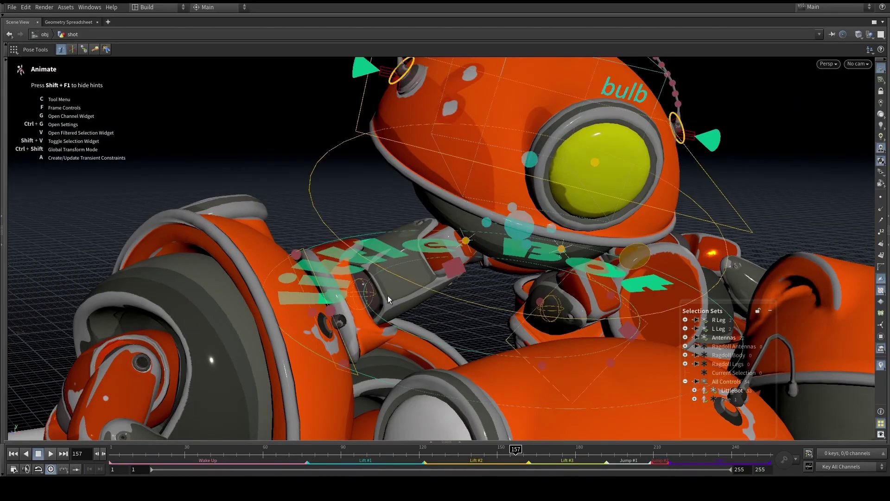
pyautogui.click(292, 299)
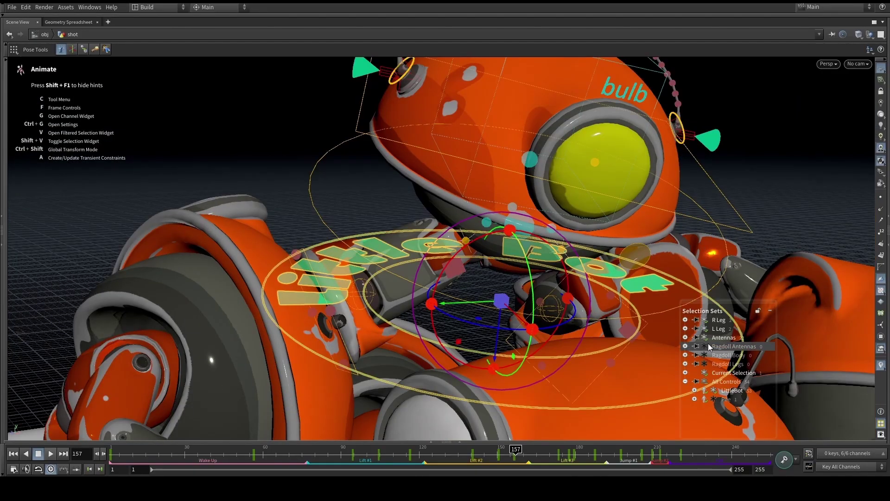
pyautogui.click(706, 373)
# Select the foot control beside the neighbouring robot, step to frame 156, and inspect the foot contact from several angles
pyautogui.keyDown('alt'); pyautogui.moveTo(327, 327); pyautogui.dragTo(302, 274); pyautogui.keyUp('alt')
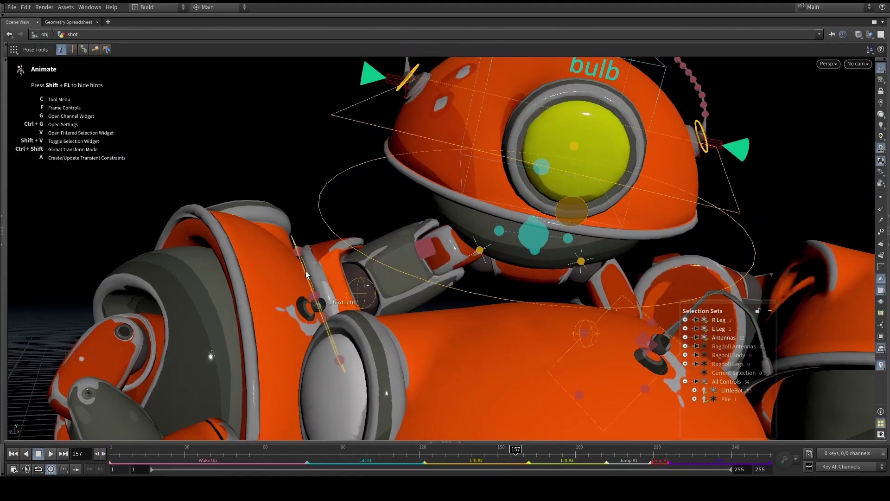
pyautogui.click(305, 273)
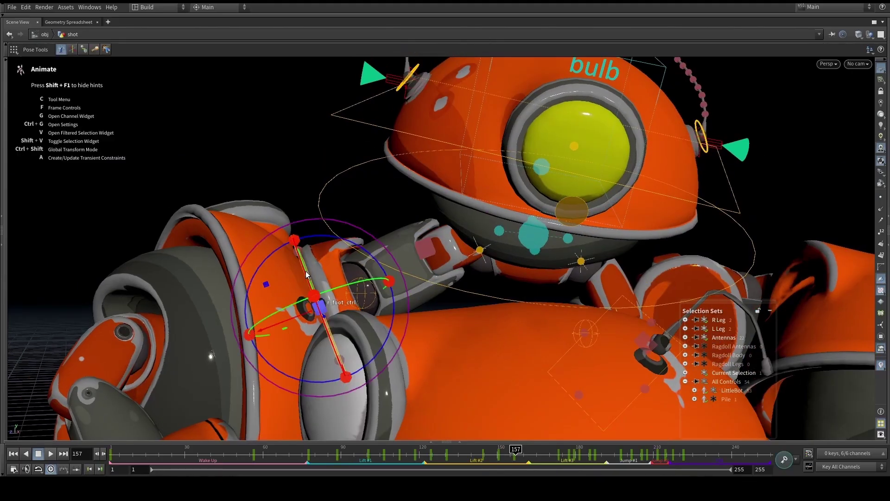
pyautogui.press('Left')
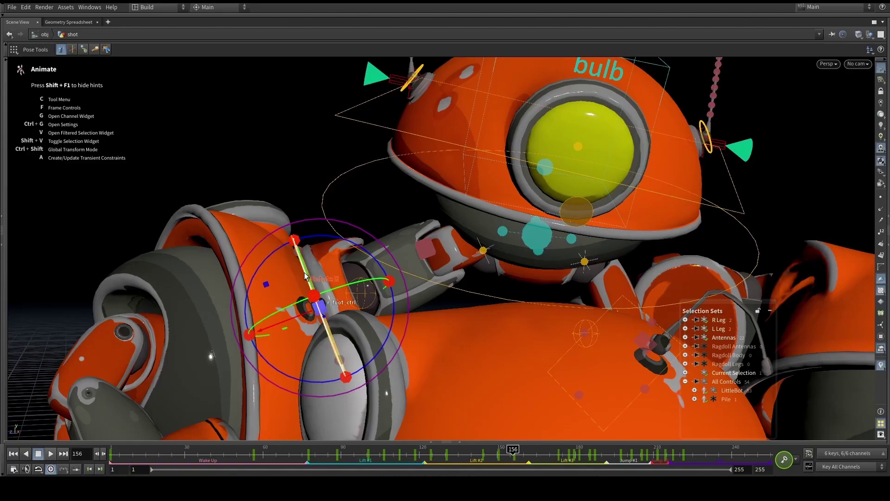
pyautogui.press('Left')
pyautogui.press('Left')
pyautogui.press('Right')
pyautogui.press('Right')
pyautogui.press('Right')
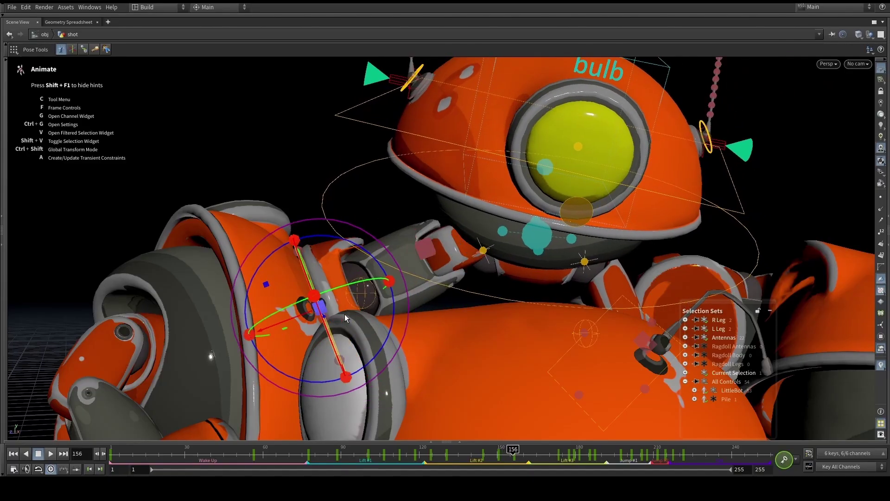
pyautogui.click(288, 133)
pyautogui.keyDown('alt'); pyautogui.moveTo(318, 200); pyautogui.dragTo(349, 212); pyautogui.keyUp('alt')
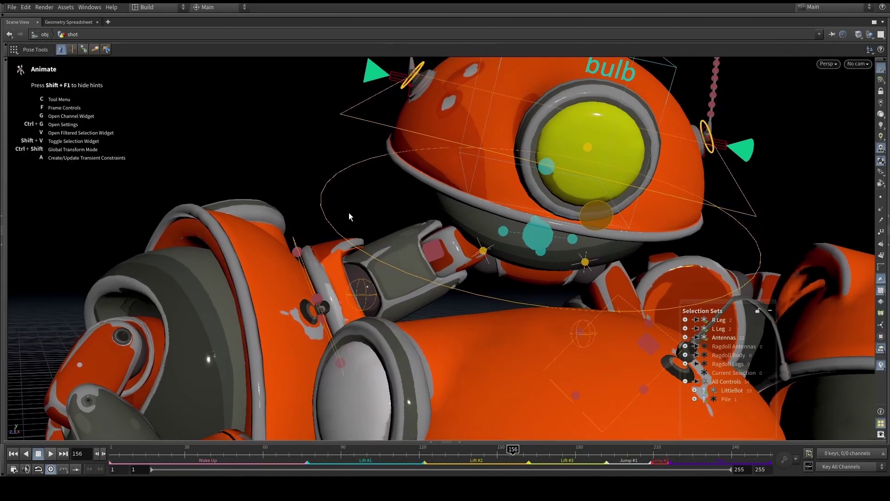
pyautogui.keyDown('alt'); pyautogui.moveTo(349, 213); pyautogui.dragTo(371, 236, button='right'); pyautogui.keyUp('alt')
pyautogui.keyDown('alt'); pyautogui.moveTo(372, 236); pyautogui.dragTo(472, 246); pyautogui.keyUp('alt')
pyautogui.keyDown('alt'); pyautogui.moveTo(318, 200); pyautogui.dragTo(338, 205, button='right'); pyautogui.keyUp('alt')
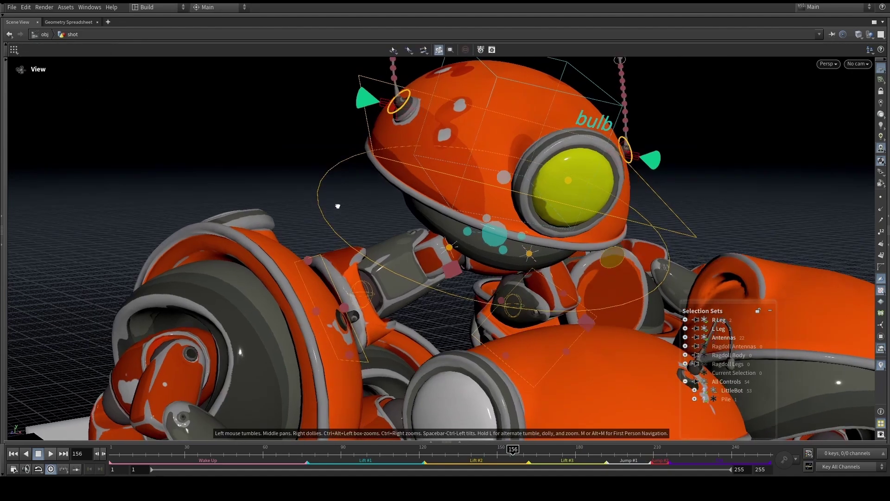
# Enter Ragdoll Pose mode and hide LittleBot's character geometry, leaving its ragdoll shapes displayed
pyautogui.click(106, 49)
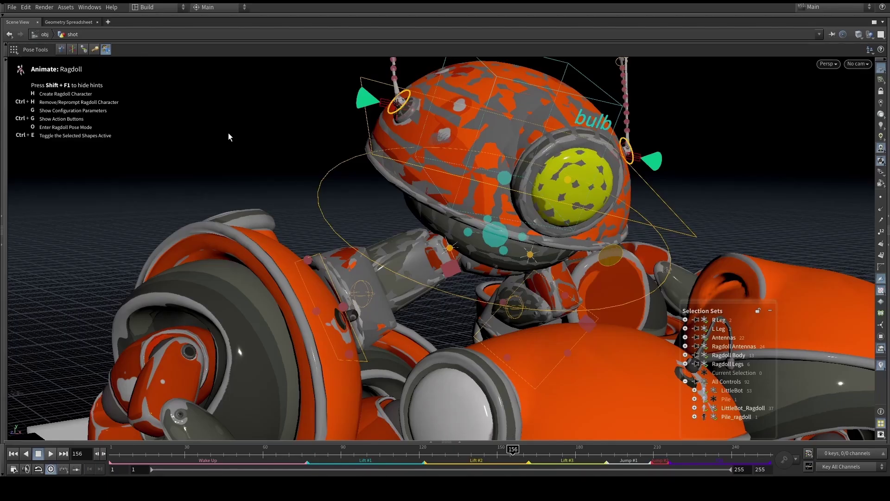
pyautogui.press('o')
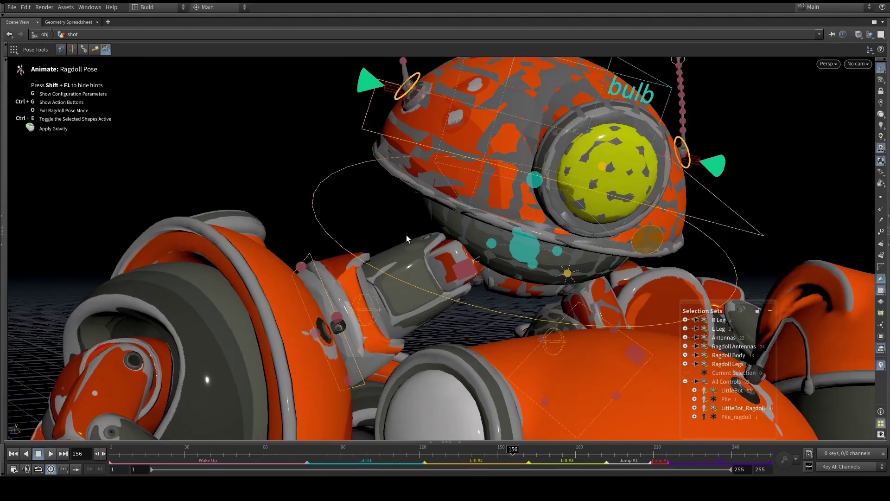
pyautogui.keyDown('alt'); pyautogui.moveTo(406, 234); pyautogui.dragTo(383, 229); pyautogui.keyUp('alt')
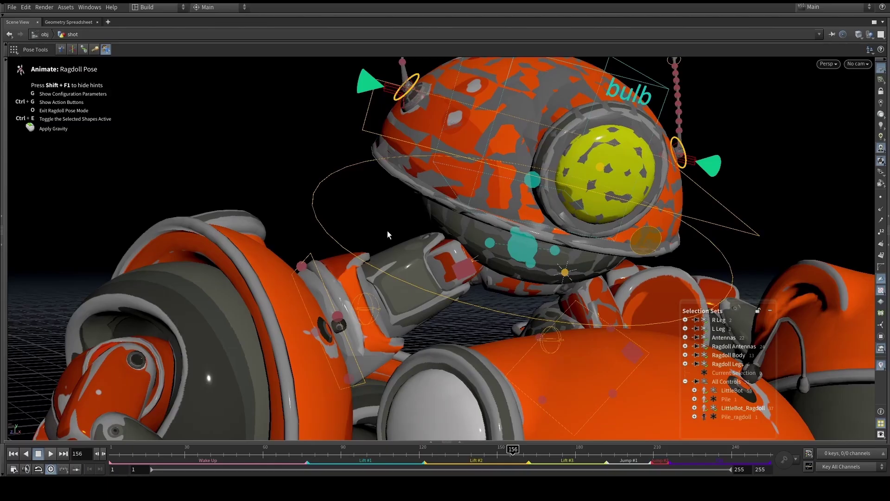
pyautogui.click(704, 390)
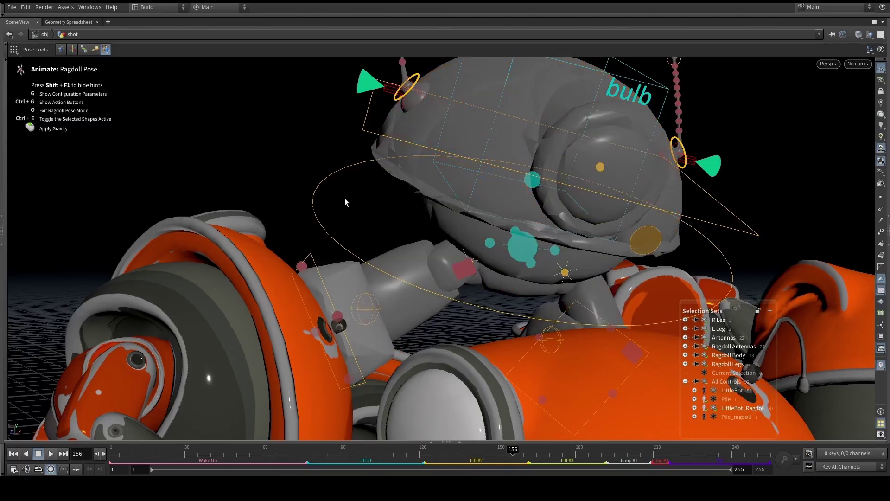
# Move LittleBot's foot control against the neighbouring robot's shell and check the contact of its foot shape
pyautogui.press('Escape')
pyautogui.moveTo(299, 193); pyautogui.dragTo(288, 244)
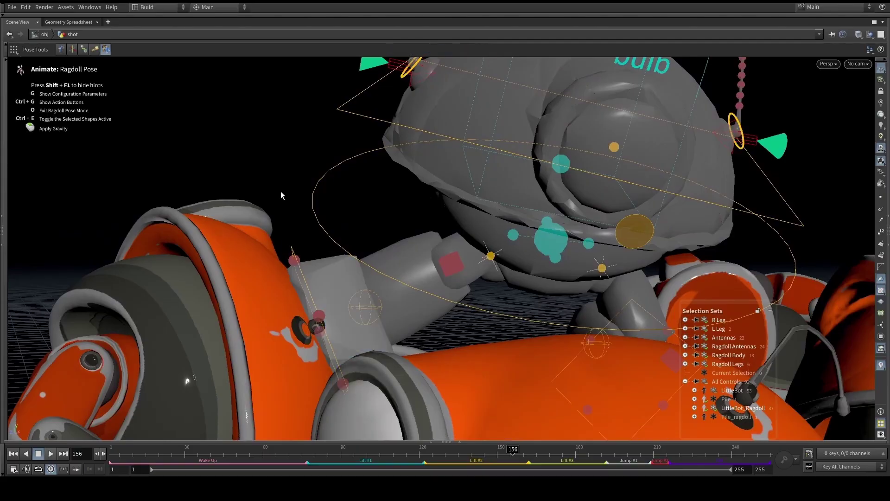
pyautogui.click(305, 292)
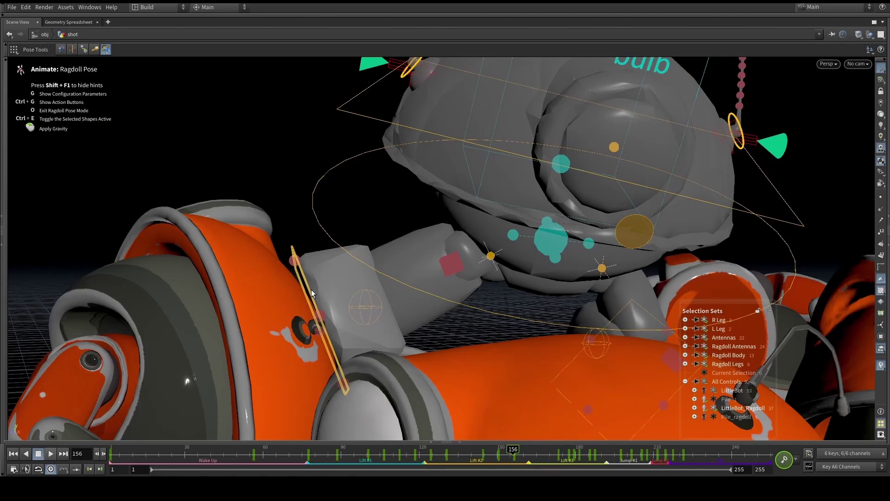
pyautogui.moveTo(311, 294); pyautogui.dragTo(282, 302)
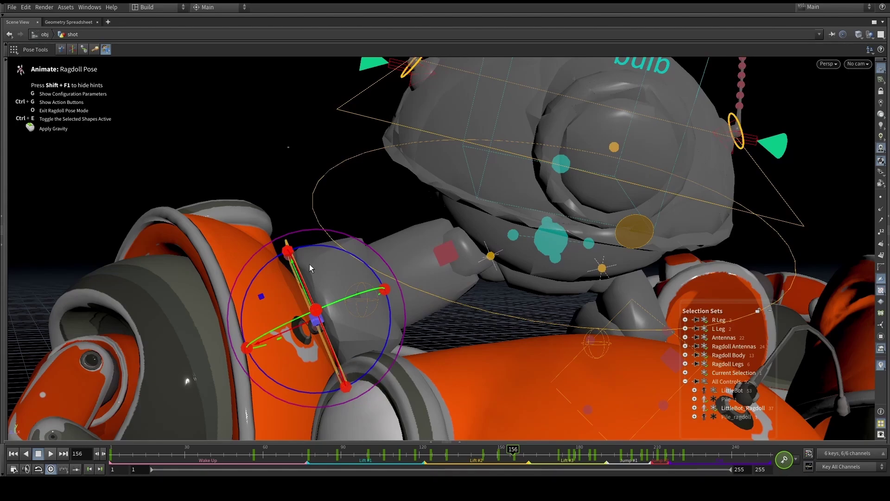
pyautogui.keyDown('alt'); pyautogui.moveTo(309, 264); pyautogui.dragTo(344, 310); pyautogui.keyUp('alt')
pyautogui.click(297, 275)
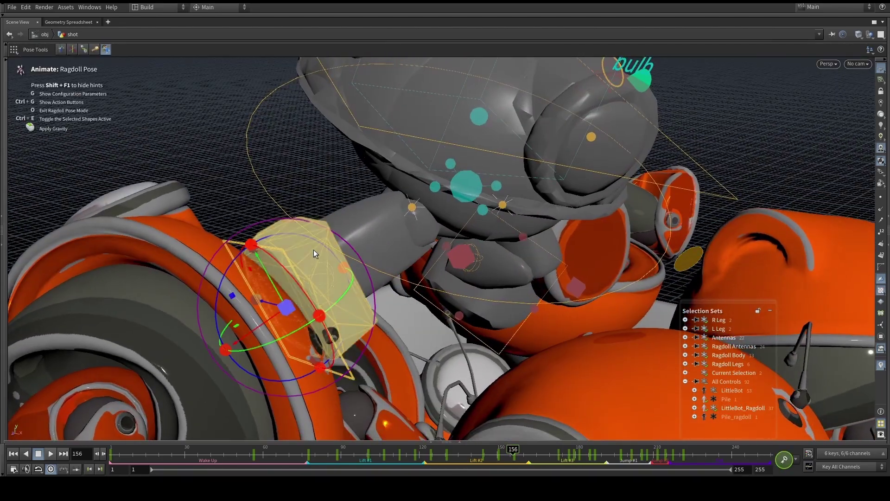
pyautogui.keyDown('alt'); pyautogui.moveTo(313, 250); pyautogui.dragTo(293, 248); pyautogui.keyUp('alt')
pyautogui.press('Escape')
# Undo the last adjustment of the small control on LittleBot's other foot
pyautogui.click(265, 154)
pyautogui.keyDown('alt'); pyautogui.moveTo(265, 154); pyautogui.dragTo(412, 334); pyautogui.keyUp('alt')
pyautogui.press('space')
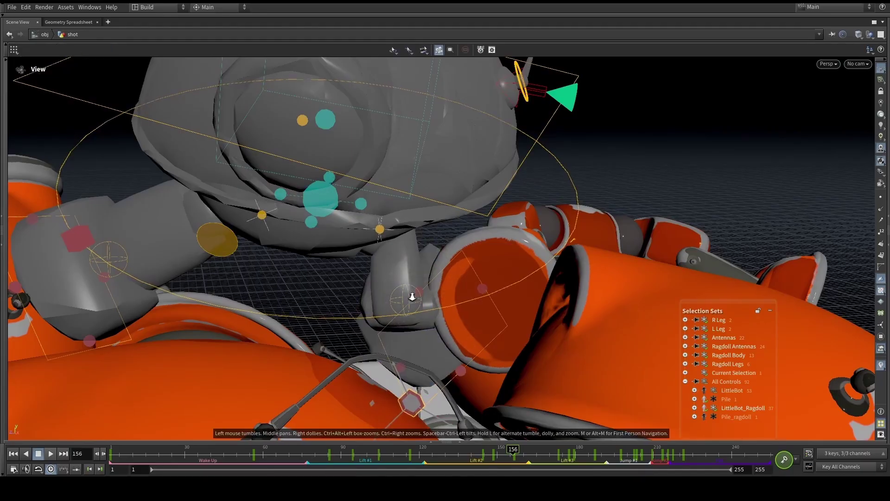
pyautogui.moveTo(412, 297); pyautogui.dragTo(362, 286)
pyautogui.moveTo(361, 286); pyautogui.dragTo(450, 248, button='right')
pyautogui.hotkey('ctrl', 'z')
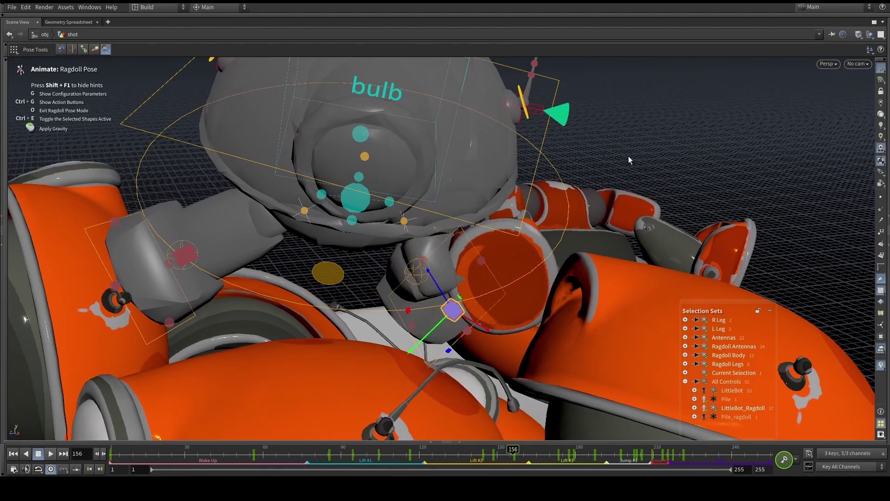
# Examine LittleBot's ragdoll pose among the surrounding robots from a wider view
pyautogui.click(629, 156)
pyautogui.keyDown('alt'); pyautogui.moveTo(629, 157); pyautogui.dragTo(533, 186, button='right'); pyautogui.keyUp('alt')
pyautogui.keyDown('alt'); pyautogui.moveTo(533, 186); pyautogui.dragTo(390, 190); pyautogui.keyUp('alt')
pyautogui.keyDown('alt'); pyautogui.moveTo(390, 190); pyautogui.dragTo(402, 258, button='middle'); pyautogui.keyUp('alt')
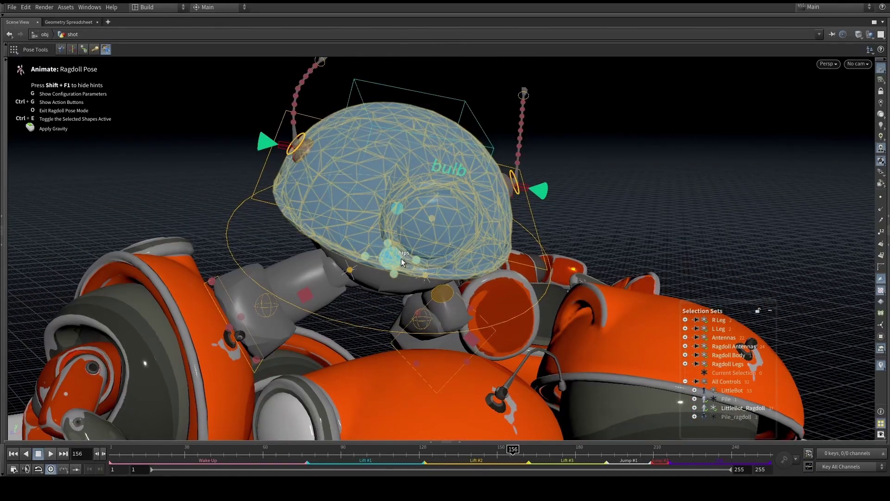
pyautogui.press('space')
pyautogui.moveTo(402, 257); pyautogui.dragTo(319, 225)
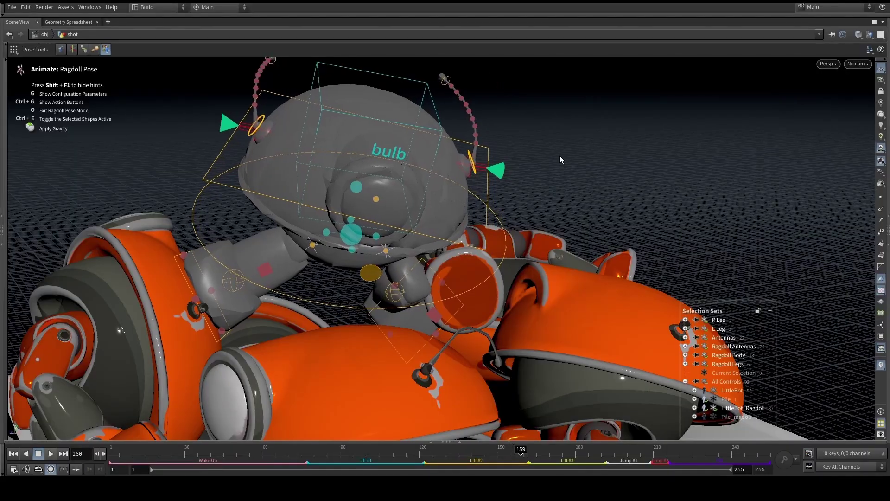
# Step the animation to frame 179 using the other foot's control as reference and view that foot up close
pyautogui.click(457, 304)
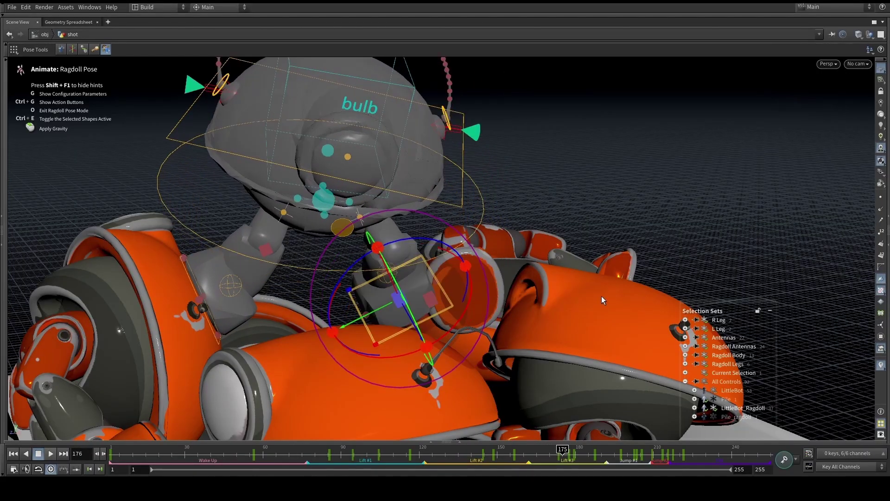
pyautogui.press('Left')
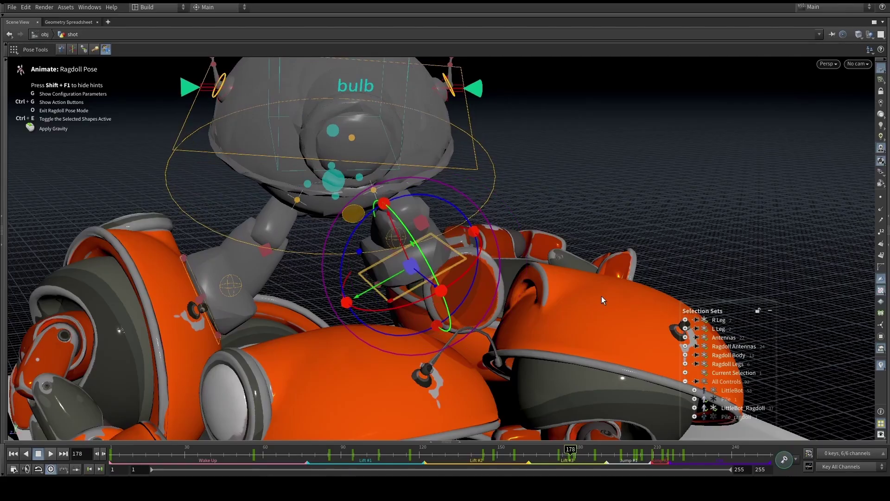
pyautogui.press('Right')
pyautogui.keyDown('alt'); pyautogui.moveTo(462, 222); pyautogui.dragTo(418, 247); pyautogui.keyUp('alt')
pyautogui.click(479, 212)
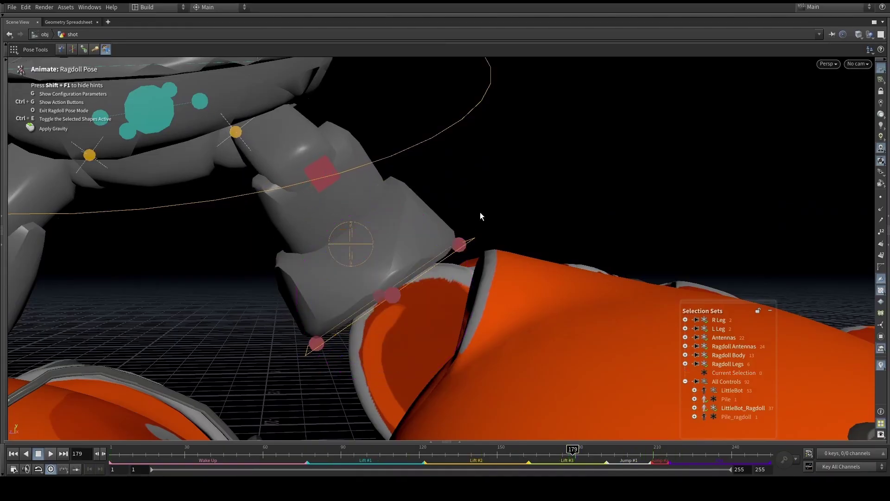
# Adjust LittleBot's foot against the neighbouring shell at frame 179 and advance the animation to frame 188
pyautogui.moveTo(427, 252)
pyautogui.mouseDown()
pyautogui.moveTo(422, 258)
pyautogui.moveTo(440, 263)
pyautogui.mouseUp()
pyautogui.keyDown('alt'); pyautogui.moveTo(572, 160); pyautogui.dragTo(464, 208, button='right'); pyautogui.keyUp('alt')
pyautogui.keyDown('alt'); pyautogui.moveTo(464, 208); pyautogui.dragTo(497, 221); pyautogui.keyUp('alt')
pyautogui.press('Right')
pyautogui.press('Right')
pyautogui.press('Right')
pyautogui.press('Right')
pyautogui.press('Right')
pyautogui.press('Right')
pyautogui.press('Right')
pyautogui.press('Right')
pyautogui.press('Right')
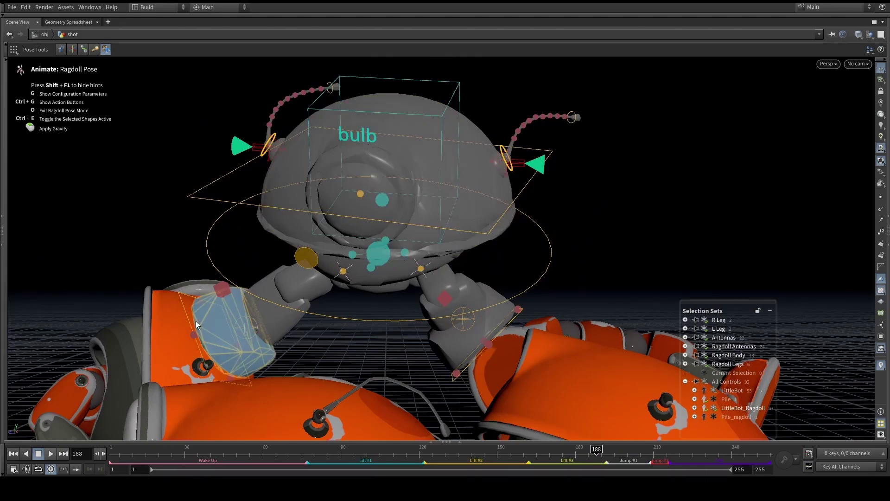
# Select the opposite foot's control beside the tilted orange shell and step to frame 187 to view its contact up close
pyautogui.click(207, 321)
pyautogui.keyDown('alt'); pyautogui.moveTo(207, 321); pyautogui.dragTo(364, 263, button='middle'); pyautogui.keyUp('alt')
pyautogui.keyDown('alt'); pyautogui.moveTo(365, 262); pyautogui.dragTo(616, 260, button='right'); pyautogui.keyUp('alt')
pyautogui.keyDown('alt'); pyautogui.moveTo(414, 289); pyautogui.dragTo(465, 290, button='middle'); pyautogui.keyUp('alt')
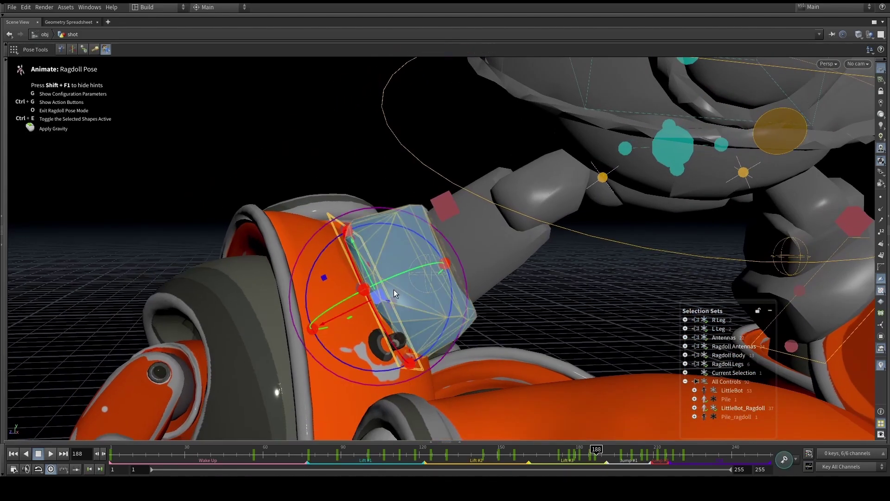
pyautogui.press('Left')
pyautogui.press('Left')
pyautogui.press('Right')
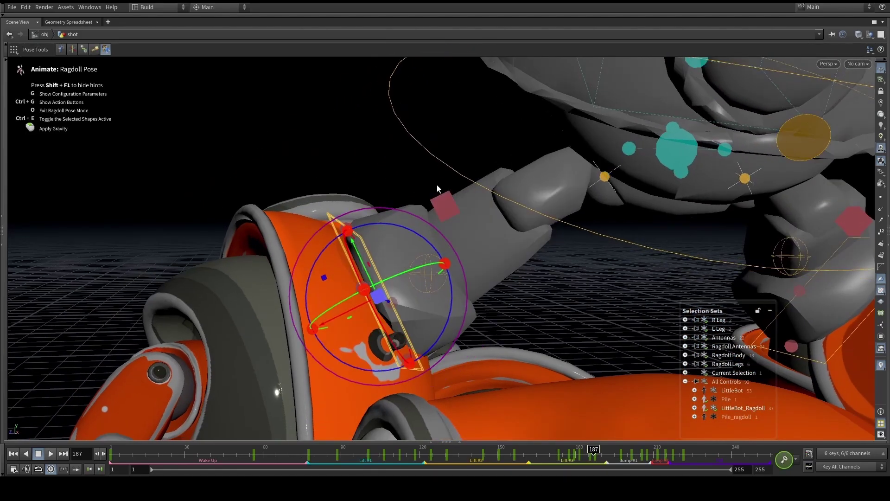
pyautogui.keyDown('alt'); pyautogui.moveTo(379, 184); pyautogui.dragTo(408, 225); pyautogui.keyUp('alt')
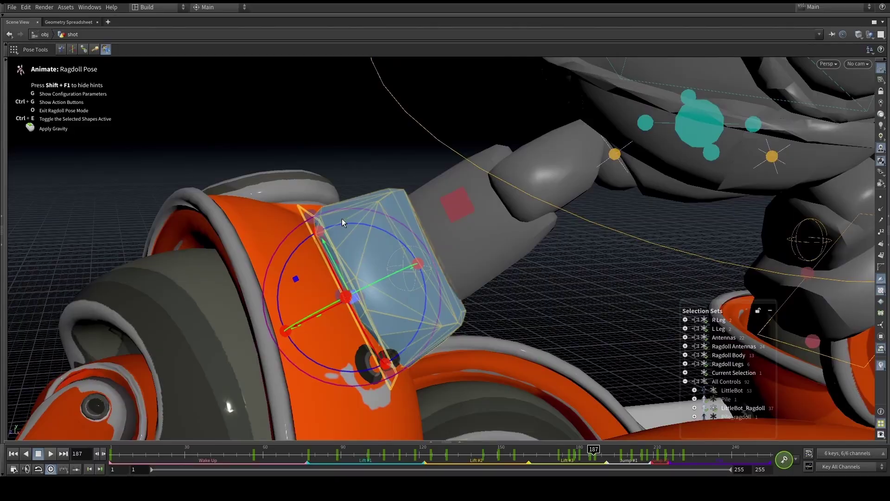
# Move the foot control slightly up along the tilted shell at frame 187 so the foot rests against its surface
pyautogui.moveTo(341, 219); pyautogui.dragTo(380, 178)
pyautogui.press('Escape')
pyautogui.press('Return')
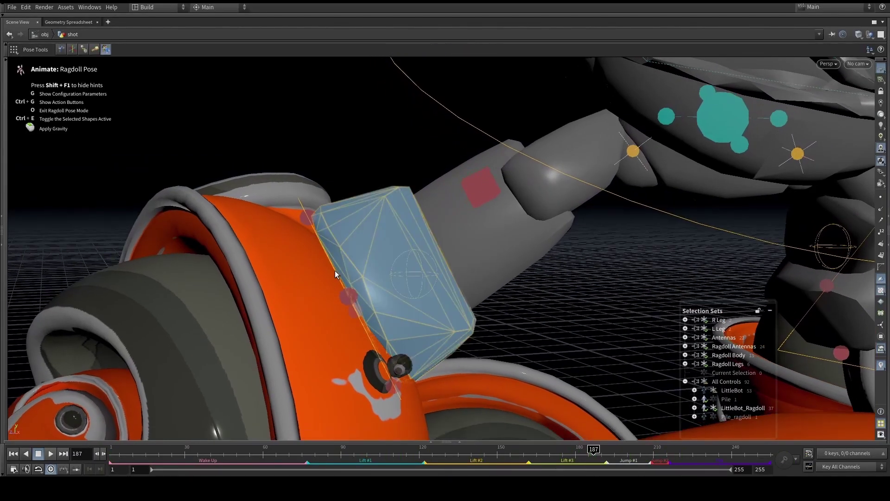
pyautogui.click(334, 267)
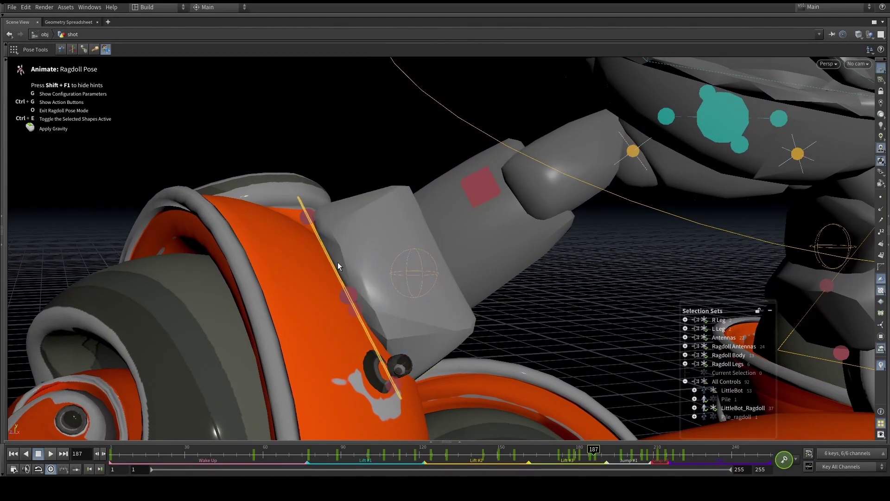
pyautogui.moveTo(336, 265)
pyautogui.mouseDown()
pyautogui.moveTo(320, 280)
pyautogui.moveTo(311, 271)
pyautogui.moveTo(335, 262)
pyautogui.mouseUp()
pyautogui.press('Escape')
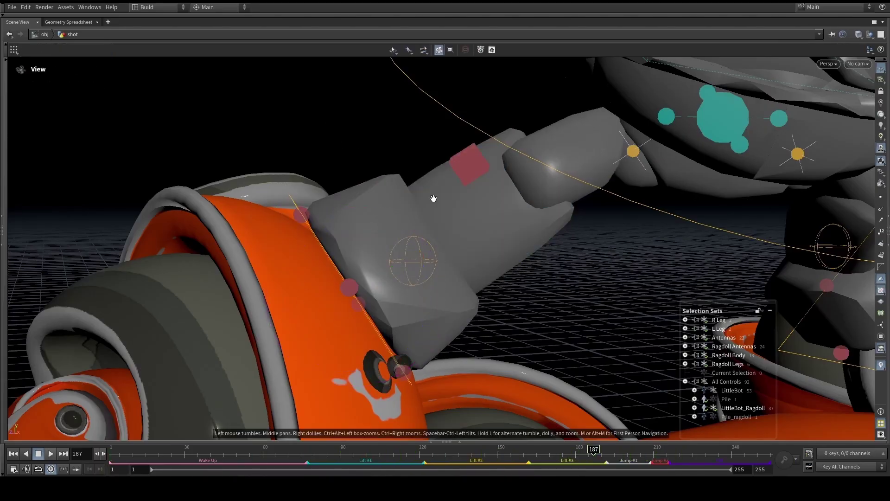
# Step the animation forward to frame 205 and examine LittleBot's jump off the surrounding robots
pyautogui.moveTo(434, 198); pyautogui.dragTo(405, 286, button='middle')
pyautogui.moveTo(405, 286); pyautogui.dragTo(384, 268)
pyautogui.moveTo(384, 268); pyautogui.dragTo(391, 262, button='right')
pyautogui.moveTo(391, 262); pyautogui.dragTo(484, 236)
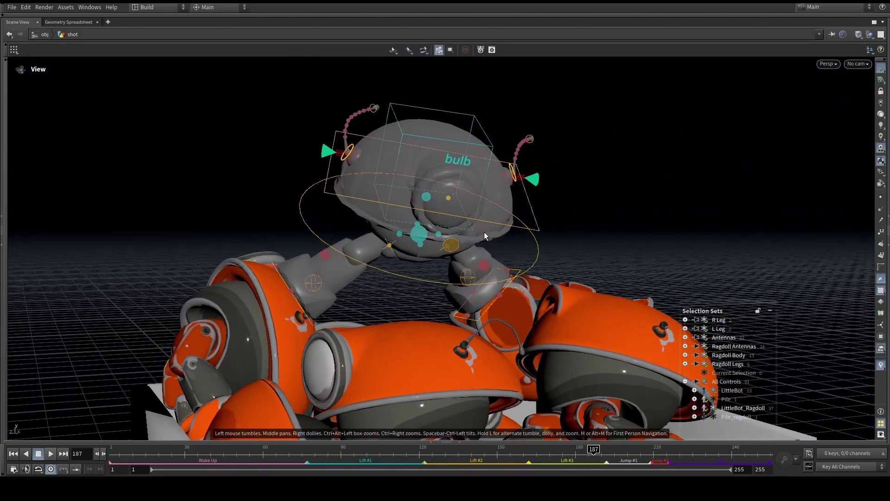
pyautogui.press('Right')
pyautogui.press('Right')
pyautogui.press('Right')
pyautogui.press('Right')
pyautogui.press('Right')
pyautogui.press('Right')
pyautogui.press('Right')
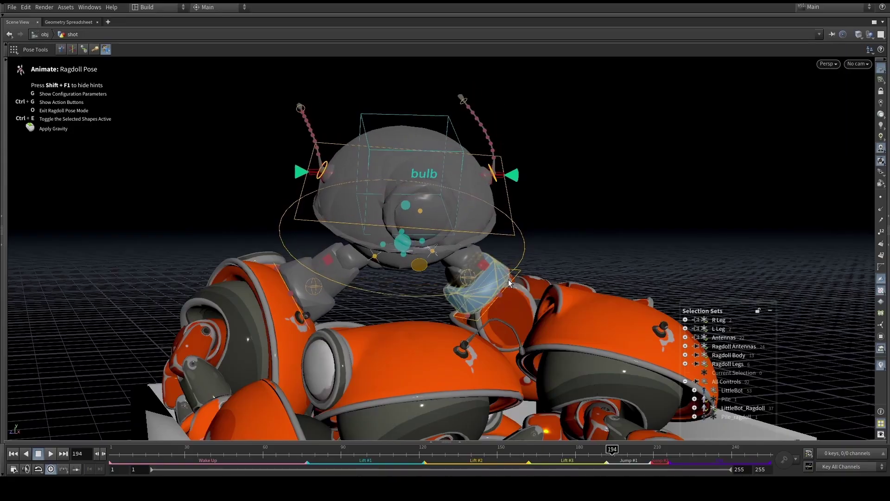
pyautogui.press('Right')
pyautogui.press('Right')
pyautogui.press('Right')
pyautogui.press('Right')
pyautogui.press('Right')
pyautogui.press('Right')
pyautogui.press('Right')
pyautogui.press('Right')
pyautogui.press('Right')
pyautogui.press('Right')
pyautogui.press('Right')
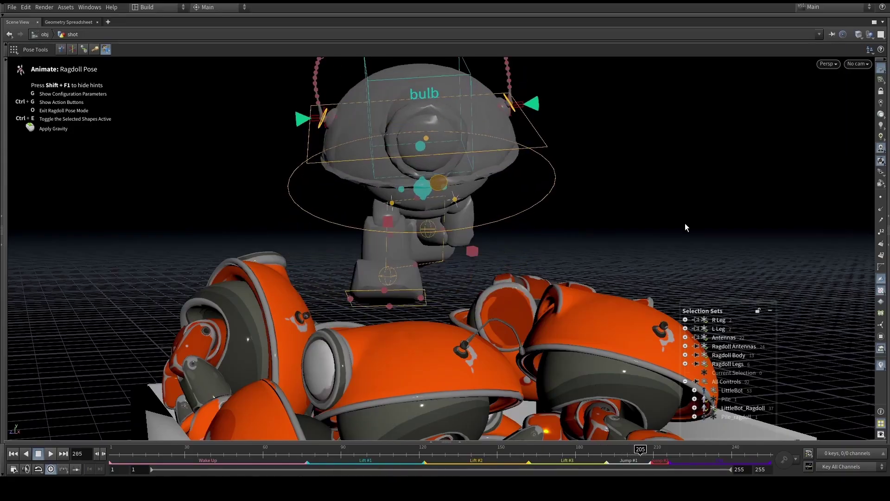
# At frame 207, move r_foot_ctrl so the foot rests on top of the middle robot's shell
pyautogui.click(400, 337)
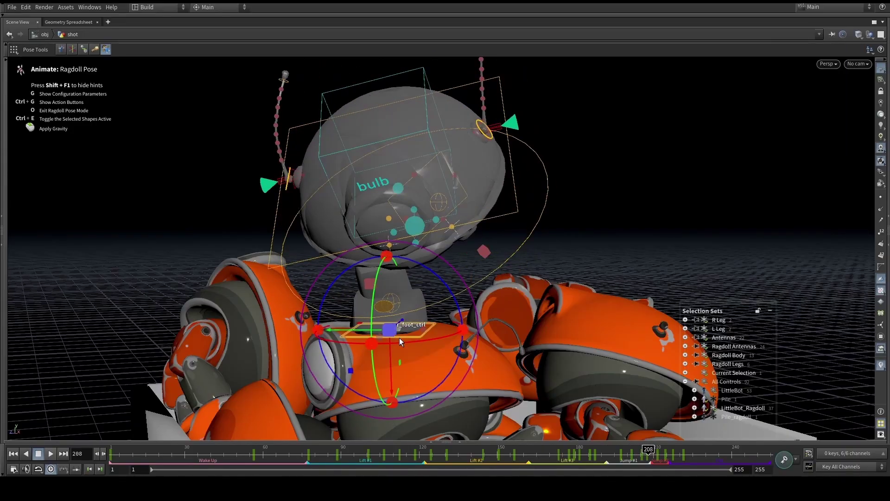
pyautogui.press('f')
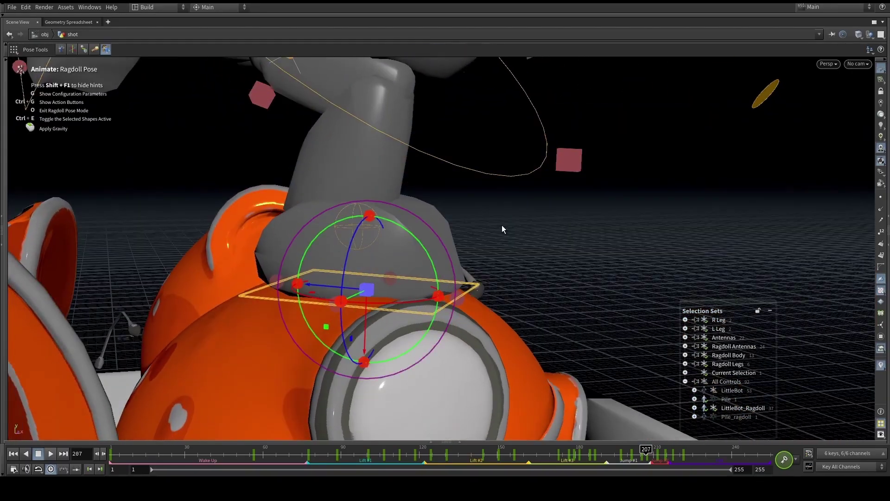
pyautogui.click(502, 228)
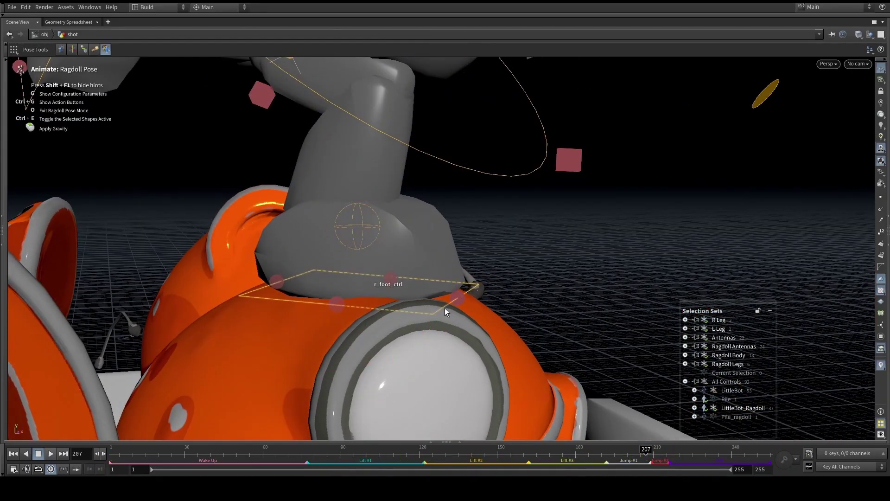
pyautogui.click(438, 292)
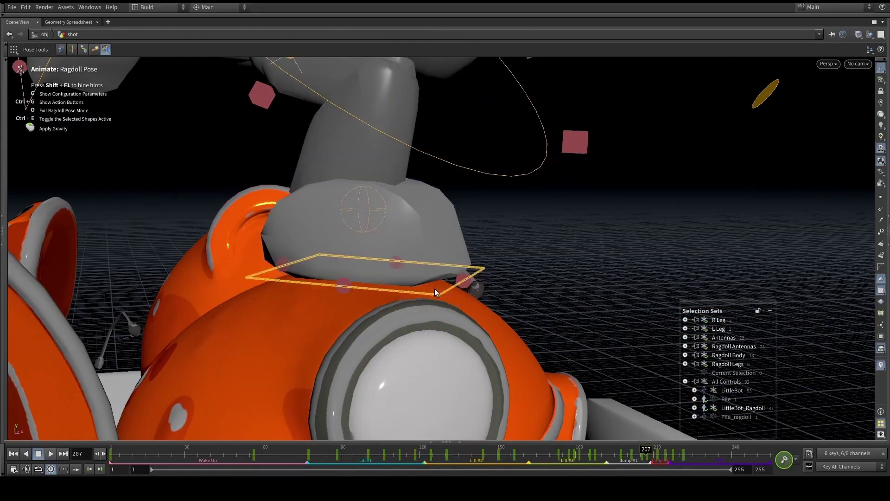
pyautogui.moveTo(449, 301); pyautogui.dragTo(444, 313)
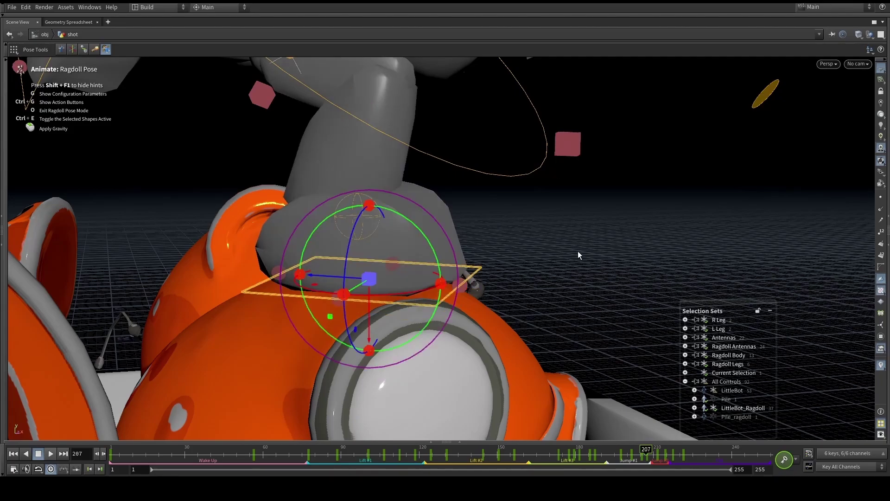
# Examine LittleBot's landing at frame 214 and scrub the animation back to frame 9 with the whole box in view
pyautogui.keyDown('alt'); pyautogui.moveTo(578, 251); pyautogui.dragTo(225, 267); pyautogui.keyUp('alt')
pyautogui.scroll(-5, 226, 267)
pyautogui.keyDown('alt'); pyautogui.moveTo(243, 235); pyautogui.dragTo(372, 255); pyautogui.keyUp('alt')
pyautogui.scroll(-3, 386, 253)
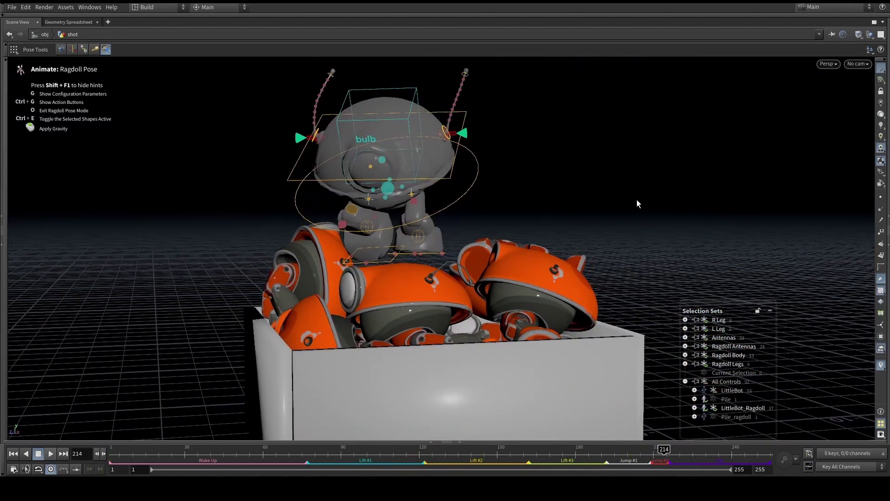
pyautogui.press('Escape')
pyautogui.moveTo(636, 200); pyautogui.dragTo(491, 254)
pyautogui.moveTo(571, 454); pyautogui.dragTo(135, 449)
pyautogui.moveTo(507, 246); pyautogui.dragTo(449, 130)
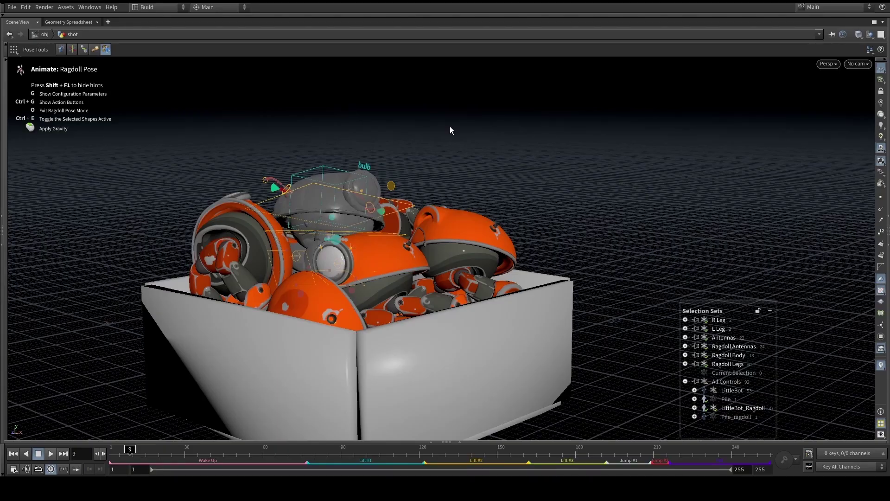
pyautogui.keyDown('alt'); pyautogui.moveTo(390, 147); pyautogui.dragTo(371, 173); pyautogui.keyUp('alt')
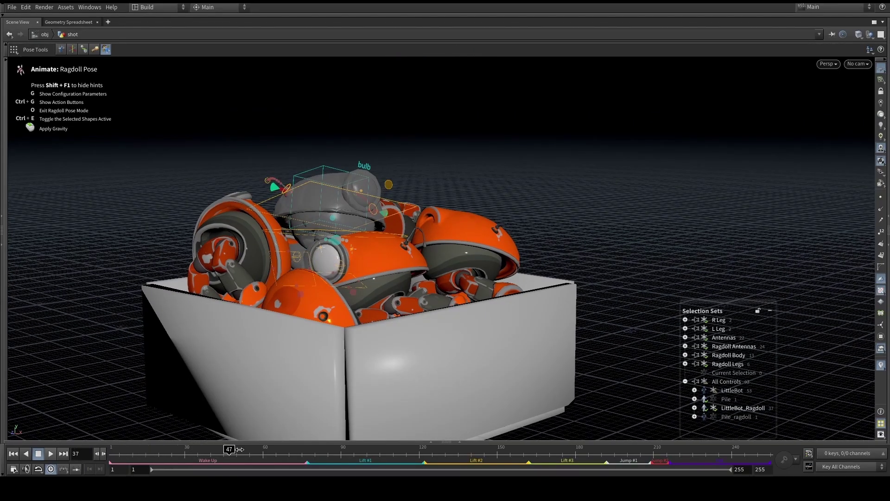
# Scrub the animation to frame 94 and examine LittleBot's helmet among the surrounding robots
pyautogui.moveTo(239, 449); pyautogui.dragTo(351, 449)
pyautogui.keyDown('alt'); pyautogui.moveTo(398, 274); pyautogui.dragTo(427, 230, button='right'); pyautogui.keyUp('alt')
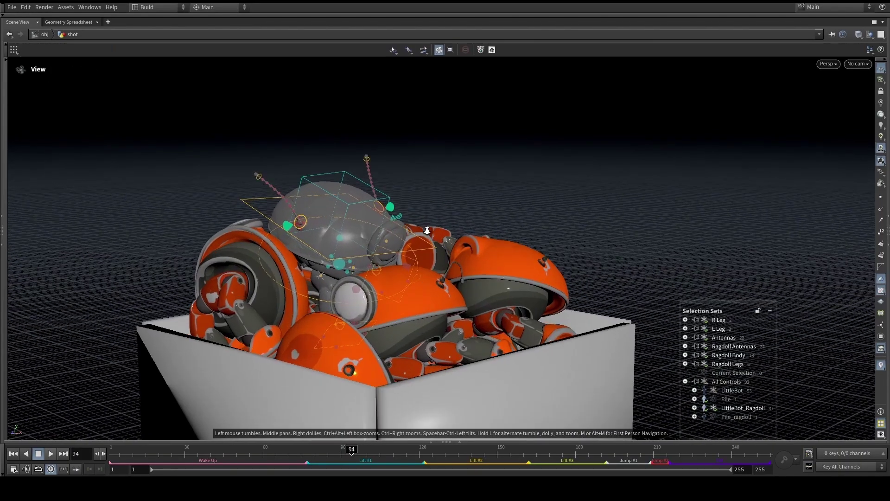
pyautogui.keyDown('alt'); pyautogui.moveTo(427, 230); pyautogui.dragTo(373, 242); pyautogui.keyUp('alt')
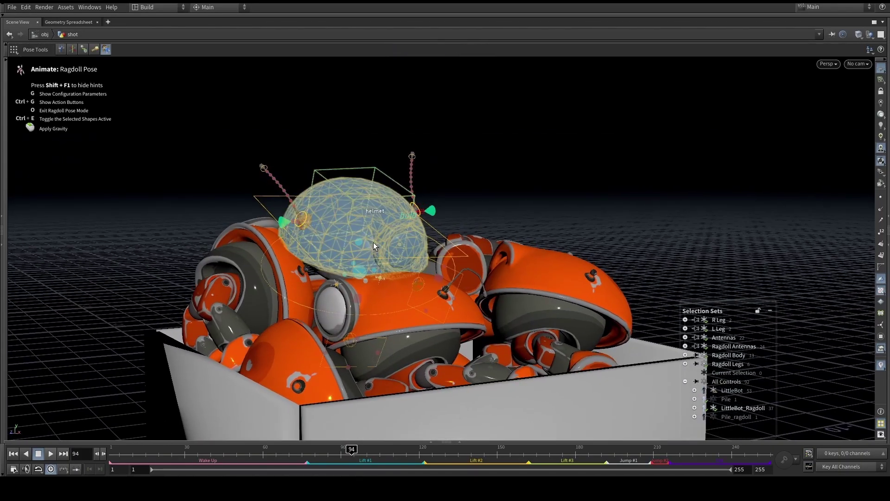
pyautogui.click(374, 242)
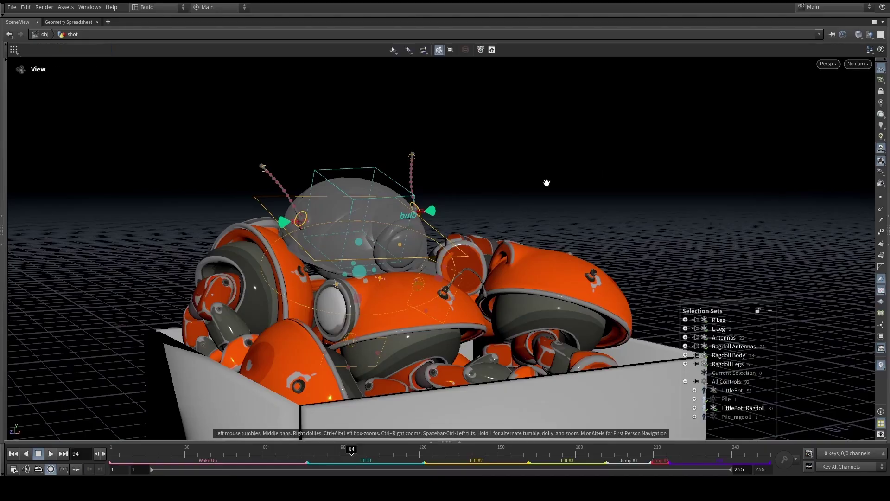
pyautogui.keyDown('alt'); pyautogui.moveTo(547, 183); pyautogui.dragTo(469, 181, button='right'); pyautogui.keyUp('alt')
# Scrub the animation to frame 171 and examine how LittleBot's feet brace against the robots
pyautogui.moveTo(354, 449); pyautogui.dragTo(564, 449)
pyautogui.keyDown('alt'); pyautogui.moveTo(513, 272); pyautogui.dragTo(463, 281, button='right'); pyautogui.keyUp('alt')
pyautogui.moveTo(463, 281)
pyautogui.keyDown('alt'); pyautogui.mouseDown()
pyautogui.moveTo(485, 279)
pyautogui.moveTo(451, 269)
pyautogui.mouseUp(); pyautogui.keyUp('alt')
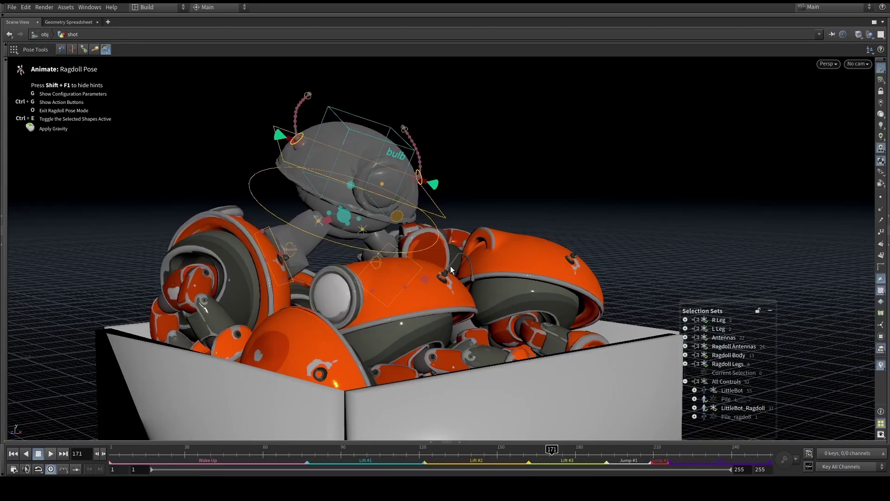
pyautogui.keyDown('alt'); pyautogui.moveTo(346, 153); pyautogui.dragTo(400, 208, button='right'); pyautogui.keyUp('alt')
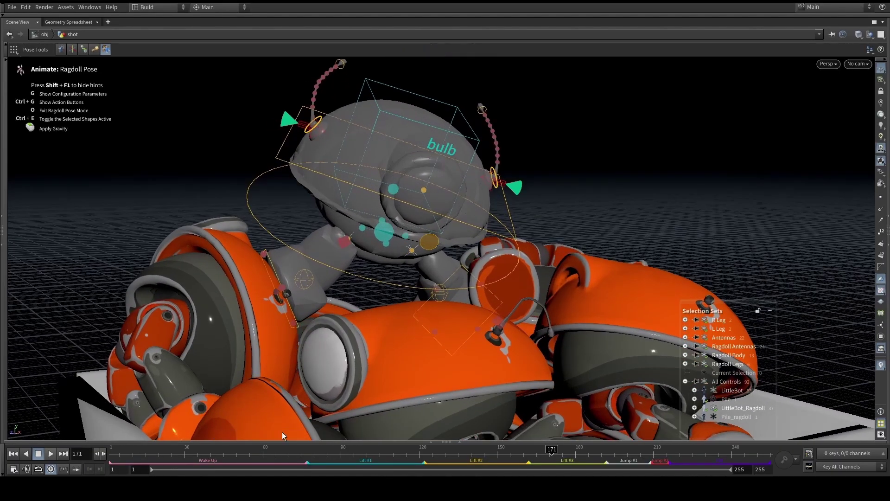
# Scrub through the first lift to frame 112 and examine LittleBot's lower body between the shells up close
pyautogui.moveTo(274, 447); pyautogui.dragTo(198, 446)
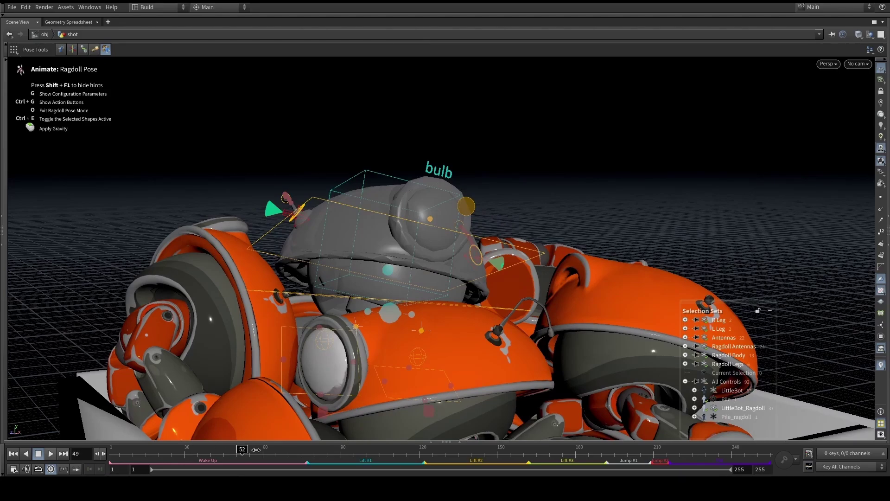
pyautogui.moveTo(256, 449); pyautogui.dragTo(336, 448)
pyautogui.keyDown('alt'); pyautogui.moveTo(394, 302); pyautogui.dragTo(448, 264, button='middle'); pyautogui.keyUp('alt')
pyautogui.keyDown('alt'); pyautogui.moveTo(449, 263); pyautogui.dragTo(344, 441, button='right'); pyautogui.keyUp('alt')
pyautogui.moveTo(333, 452); pyautogui.dragTo(398, 449)
pyautogui.keyDown('alt'); pyautogui.moveTo(309, 217); pyautogui.dragTo(303, 217, button='right'); pyautogui.keyUp('alt')
pyautogui.keyDown('alt'); pyautogui.moveTo(303, 217); pyautogui.dragTo(264, 190); pyautogui.keyUp('alt')
pyautogui.keyDown('alt'); pyautogui.moveTo(265, 191); pyautogui.dragTo(346, 243, button='right'); pyautogui.keyUp('alt')
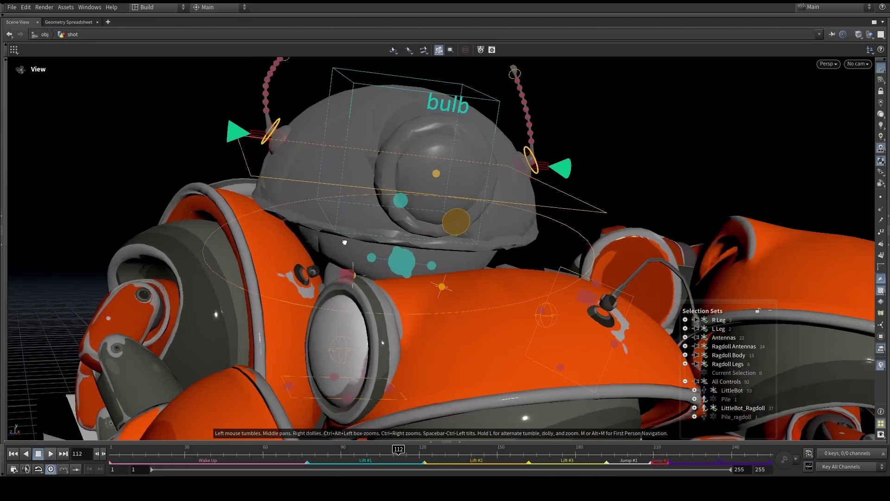
pyautogui.keyDown('alt'); pyautogui.moveTo(346, 242); pyautogui.dragTo(348, 264); pyautogui.keyUp('alt')
pyautogui.keyDown('alt'); pyautogui.moveTo(257, 245); pyautogui.dragTo(292, 255); pyautogui.keyUp('alt')
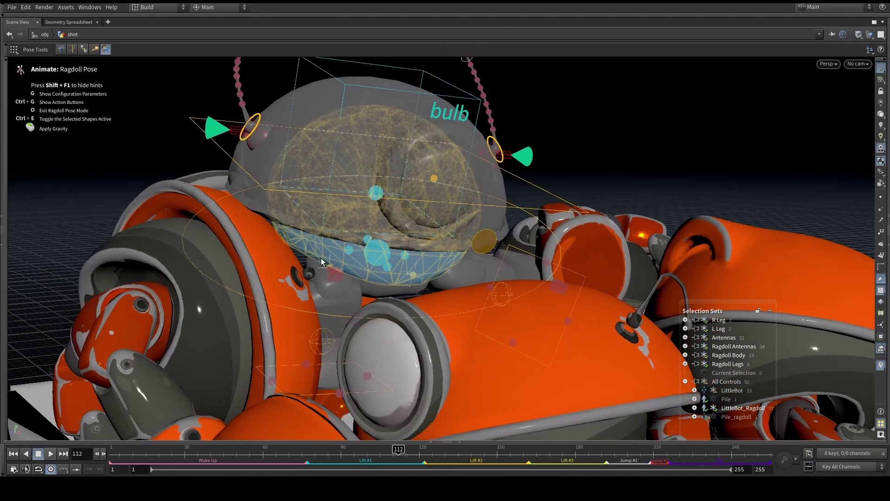
# Select the large ring control around LittleBot's body and step back and forth to frame 104 to check the body's contact
pyautogui.click(286, 307)
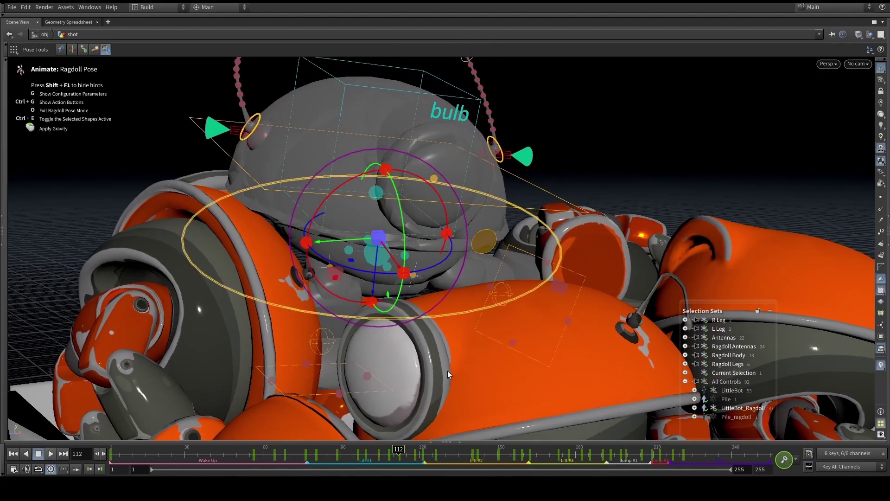
pyautogui.press('Left')
pyautogui.press('Left')
pyautogui.press('Left')
pyautogui.press('Left')
pyautogui.press('Left')
pyautogui.press('Left')
pyautogui.press('Left')
pyautogui.press('Left')
pyautogui.press('Left')
pyautogui.press('Left')
pyautogui.press('Left')
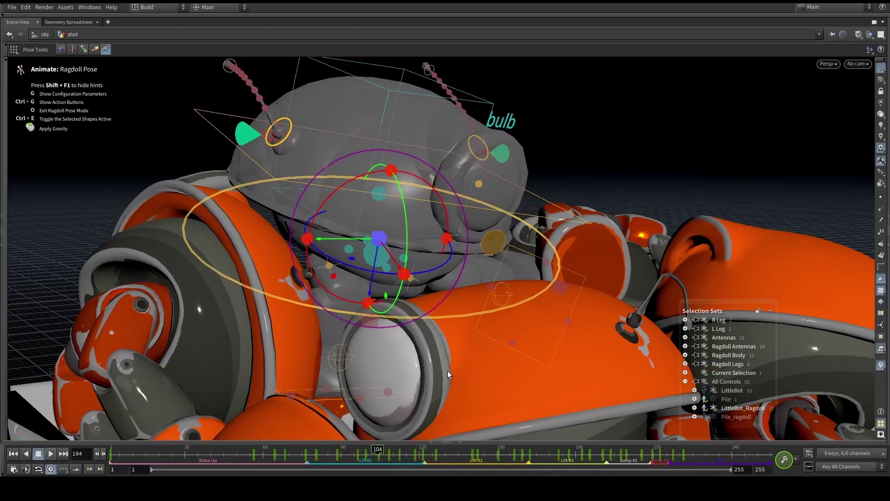
pyautogui.press('Right')
pyautogui.press('Right')
pyautogui.press('Right')
pyautogui.press('Right')
pyautogui.press('Right')
pyautogui.press('Right')
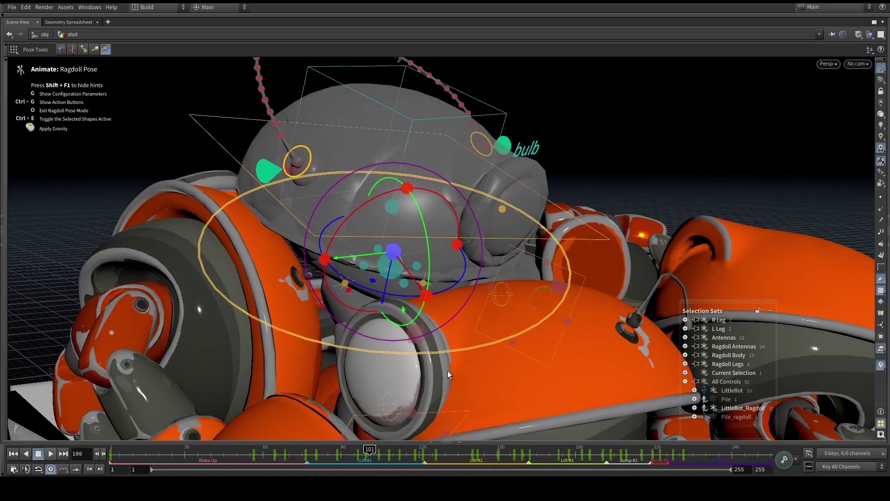
pyautogui.press('Left')
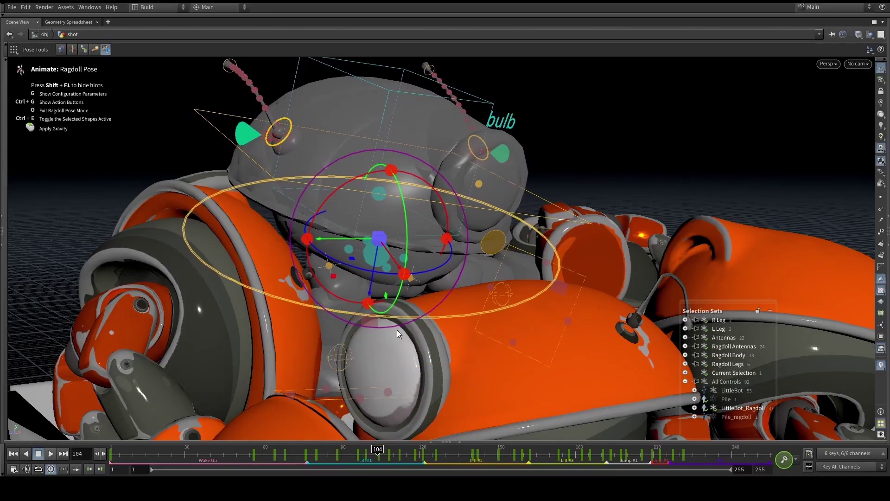
pyautogui.keyDown('alt'); pyautogui.moveTo(397, 330); pyautogui.dragTo(394, 278); pyautogui.keyUp('alt')
pyautogui.press('o')
pyautogui.keyDown('alt'); pyautogui.moveTo(558, 199); pyautogui.dragTo(547, 188); pyautogui.keyUp('alt')
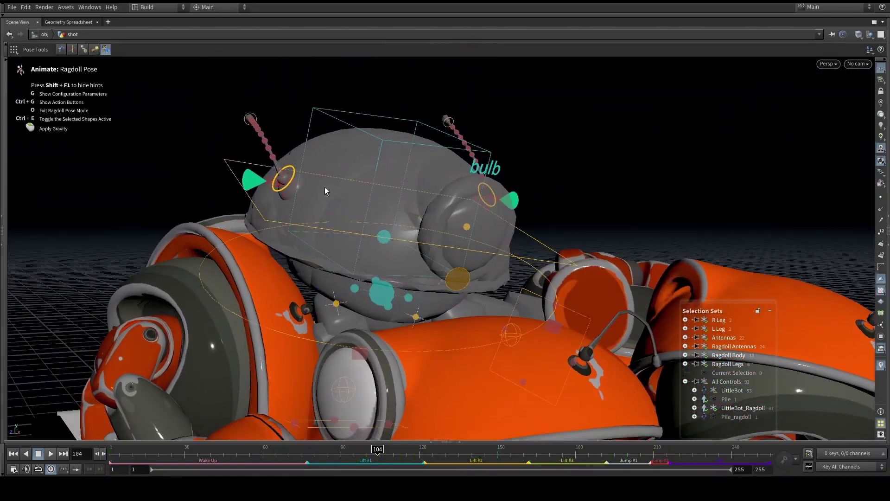
# Select LittleBot's helmet shape and step back to frame 97 to check its contact with the surrounding shells
pyautogui.click(320, 194)
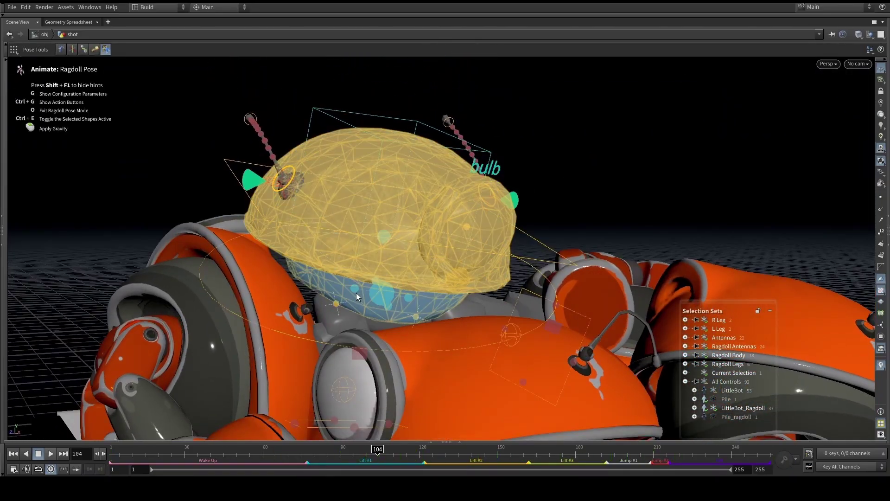
pyautogui.press('Left')
pyautogui.press('Left')
pyautogui.press('Left')
pyautogui.press('Left')
pyautogui.press('Left')
pyautogui.press('Left')
pyautogui.press('Left')
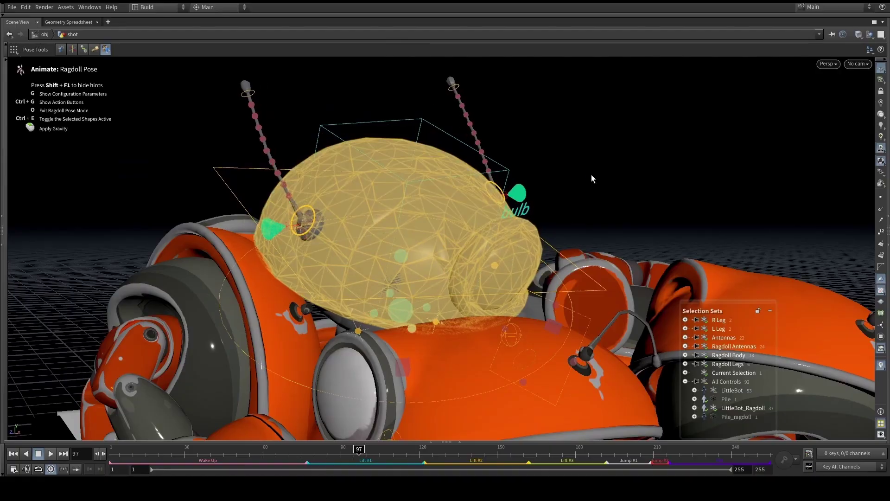
pyautogui.click(591, 174)
pyautogui.keyDown('alt'); pyautogui.moveTo(405, 228); pyautogui.dragTo(398, 225); pyautogui.keyUp('alt')
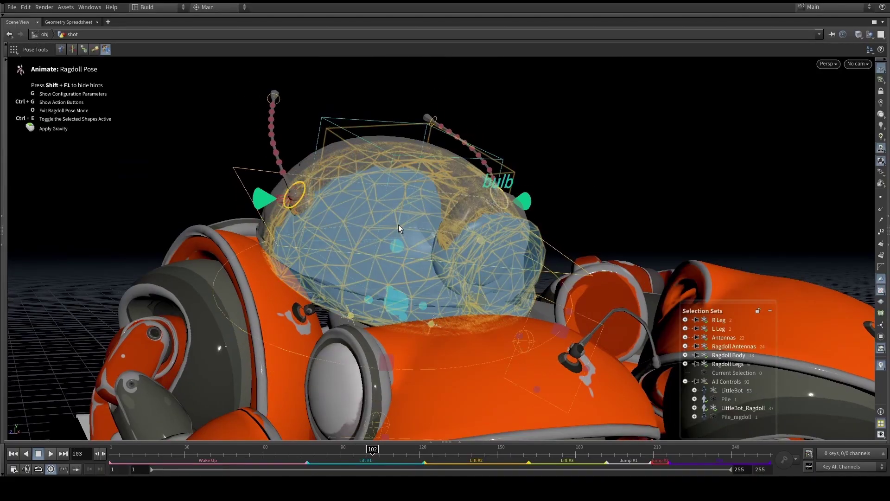
# Select LittleBot's helmet and torso shapes at frame 105 and turn on Active in their Ragdoll Pose parameters
pyautogui.click(361, 244)
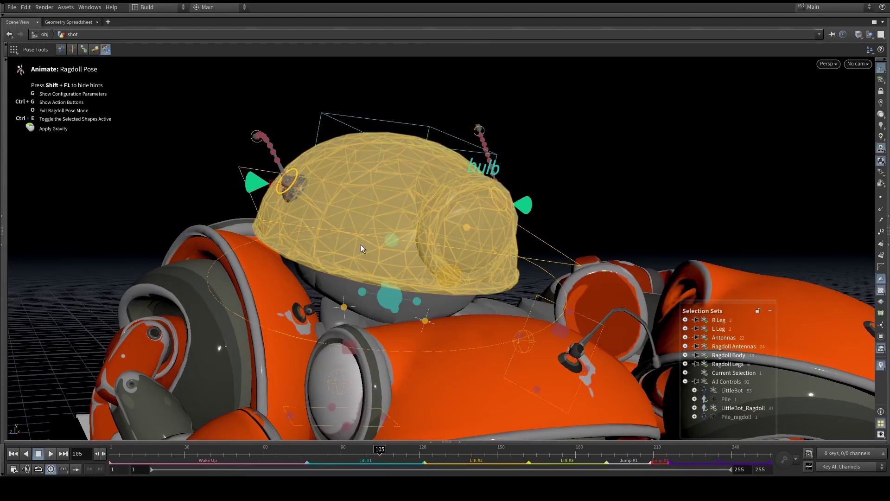
pyautogui.click(341, 285)
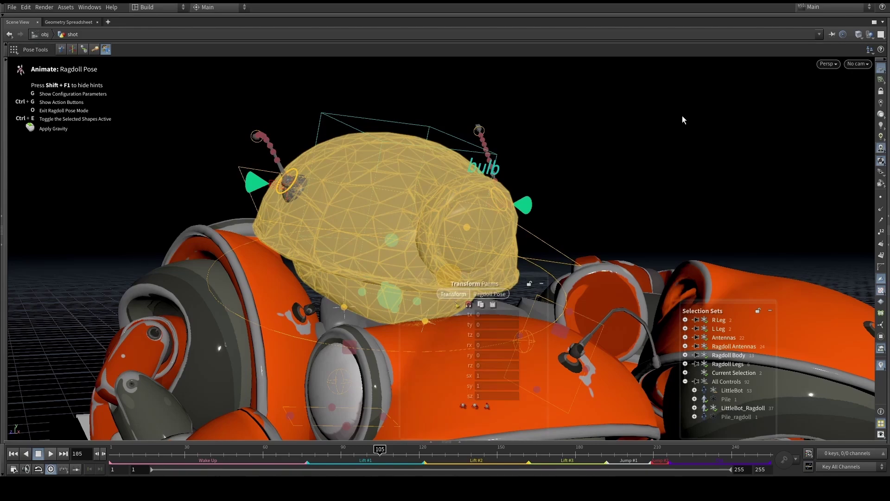
pyautogui.click(489, 294)
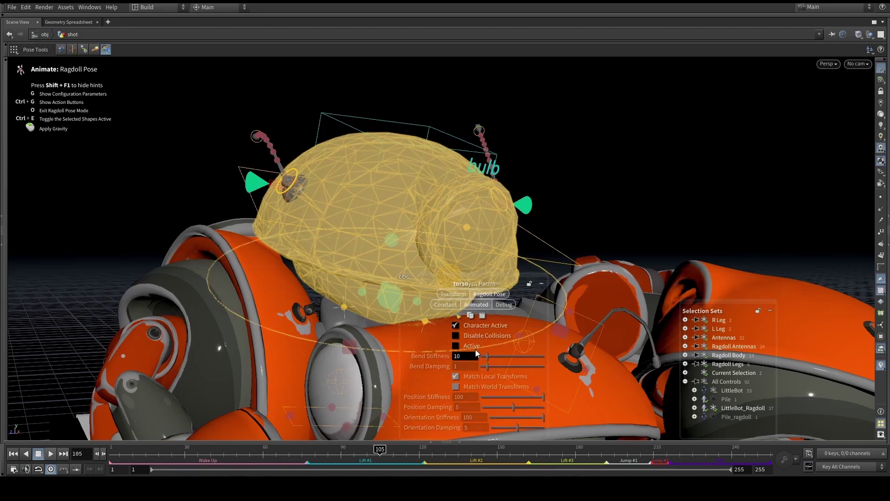
pyautogui.click(629, 163)
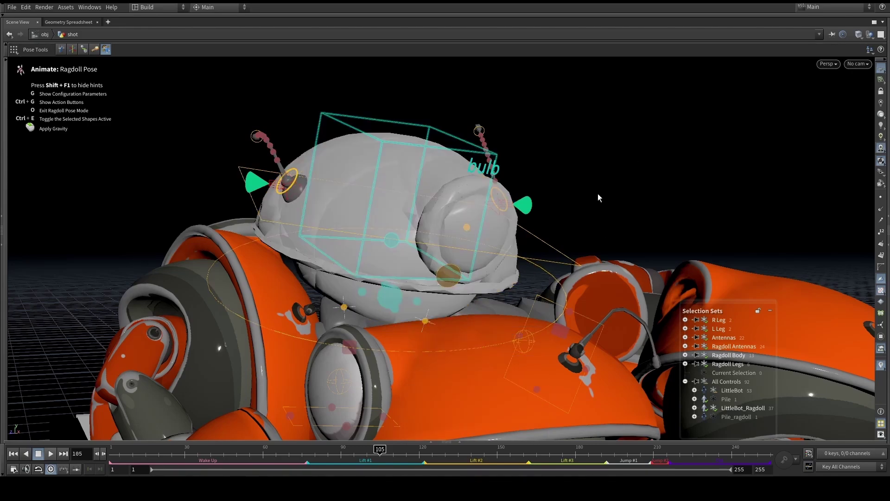
# Shift LittleBot's body sideways against the shells at frame 104 with the large ring control, leaving nothing selected
pyautogui.click(451, 353)
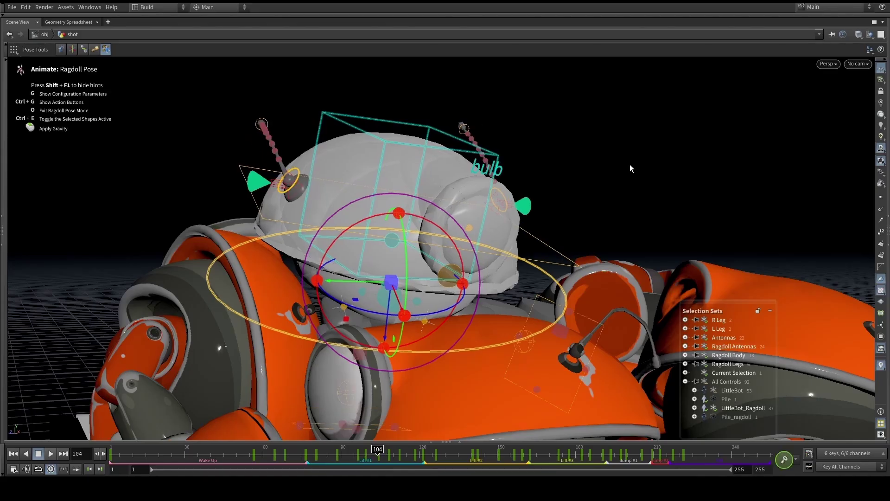
pyautogui.keyDown('alt'); pyautogui.moveTo(621, 171); pyautogui.dragTo(433, 258); pyautogui.keyUp('alt')
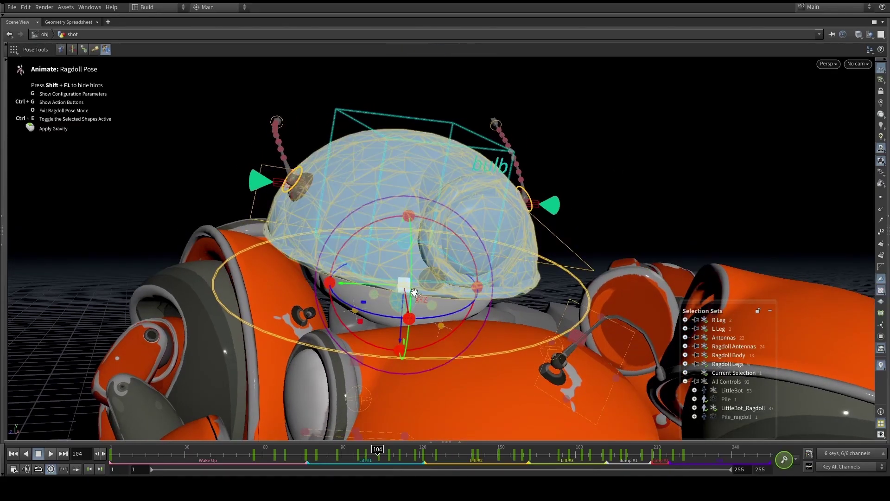
pyautogui.moveTo(403, 290); pyautogui.dragTo(380, 290)
pyautogui.click(600, 156)
# Select the helmet and torso shapes at frame 104 and turn off Active in their Ragdoll Pose parameters
pyautogui.keyDown('alt'); pyautogui.moveTo(389, 244); pyautogui.dragTo(429, 153); pyautogui.keyUp('alt')
pyautogui.click(357, 315)
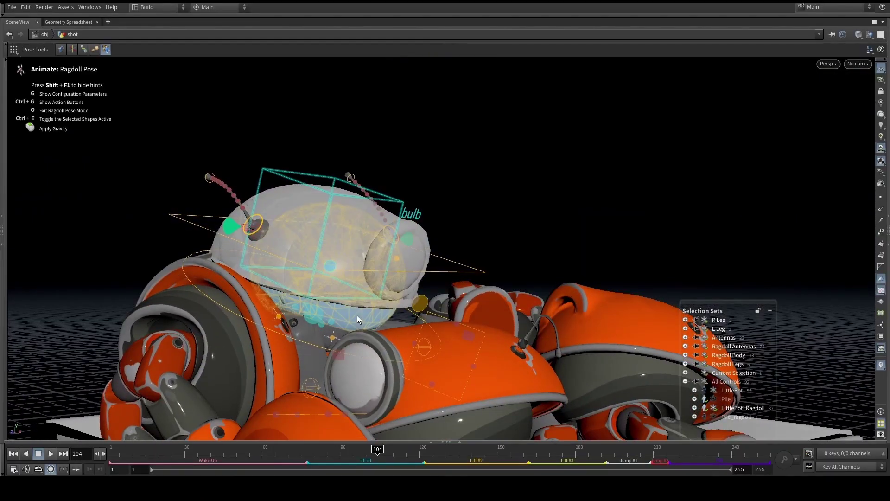
pyautogui.click(332, 254)
pyautogui.press('g')
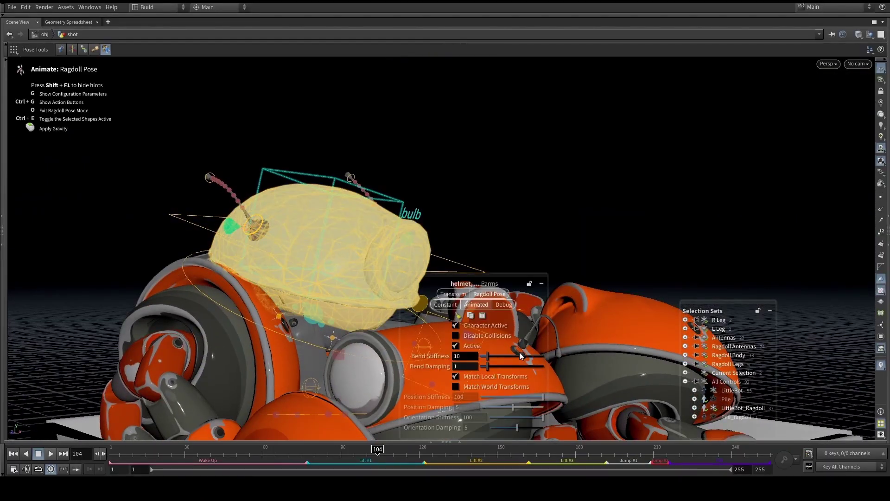
pyautogui.press('space')
pyautogui.moveTo(389, 250); pyautogui.dragTo(304, 215, button='right')
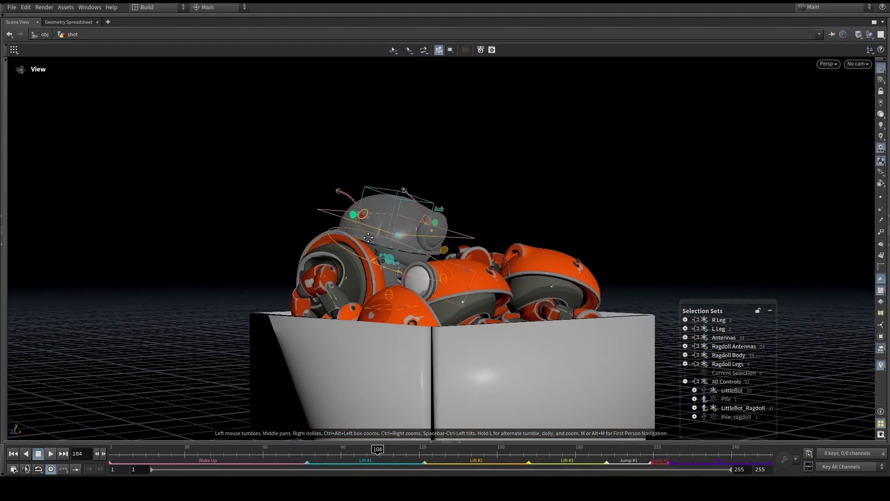
pyautogui.moveTo(508, 241); pyautogui.dragTo(445, 273)
pyautogui.press('q')
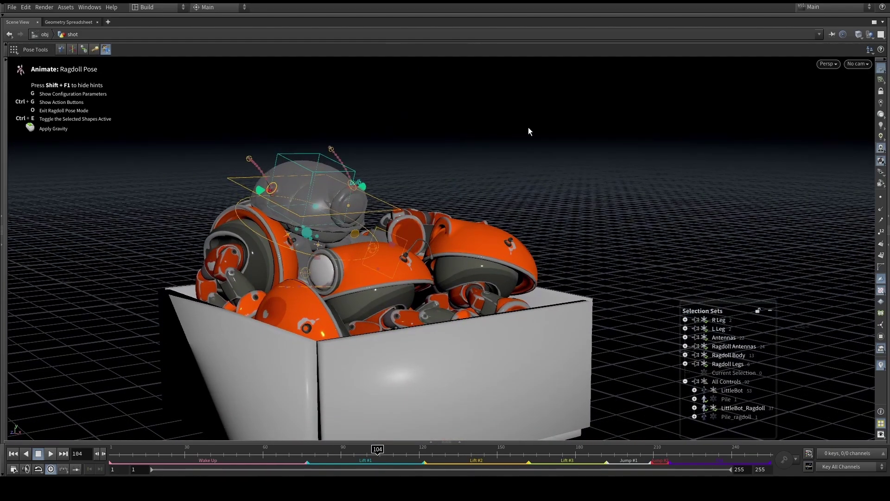